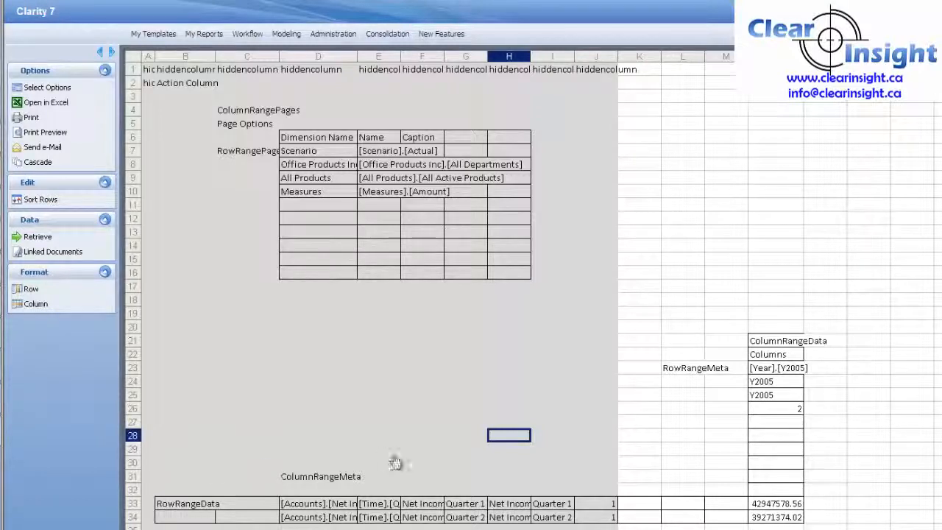
- Select the ColumnRangeMeta cell in row 33 where the row-data headers start
left_click_drag(317, 505, 592, 519)
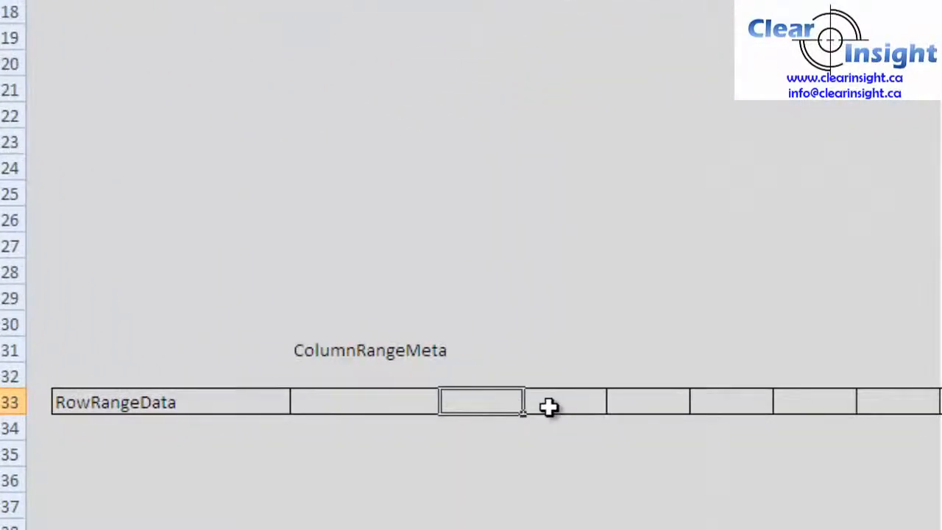
left_click(547, 405)
left_click(402, 407)
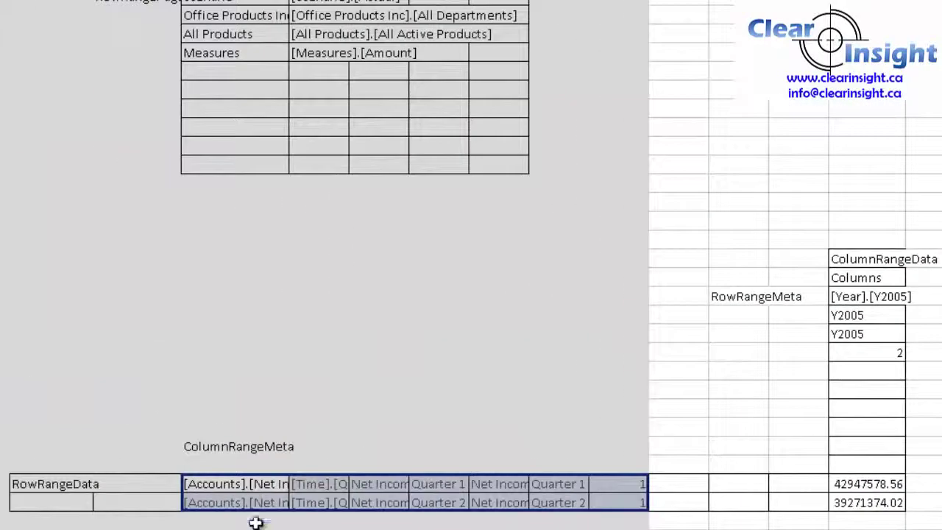
left_click(236, 502)
left_click(246, 483)
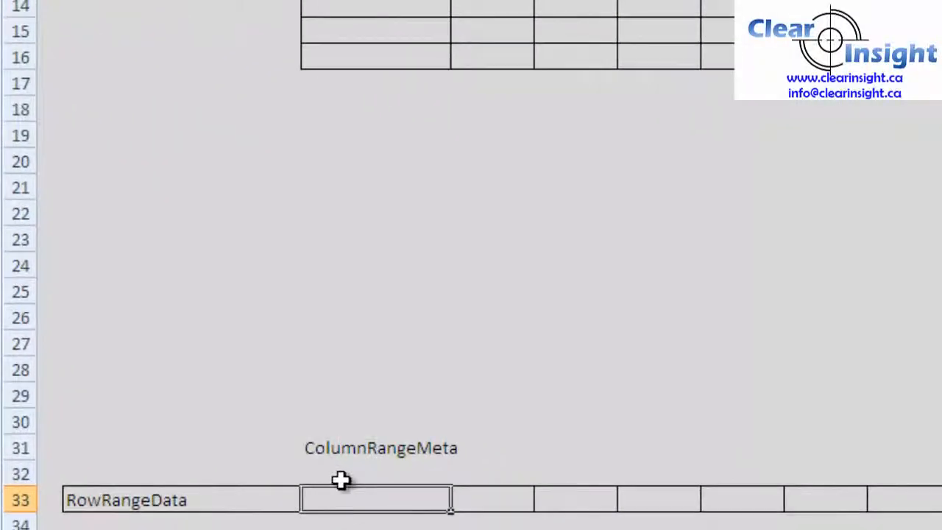
type("Account")
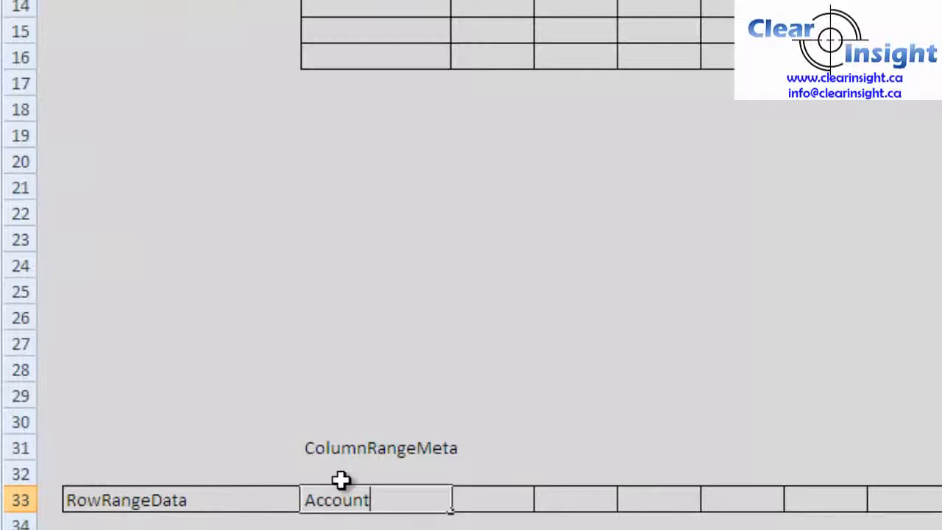
type("Key")
- Enter AccountKey, AccountName, AccountCaption, TimeKey, TimeName, TimeCaption and Level across row 33
key("Tab")
type("Accou")
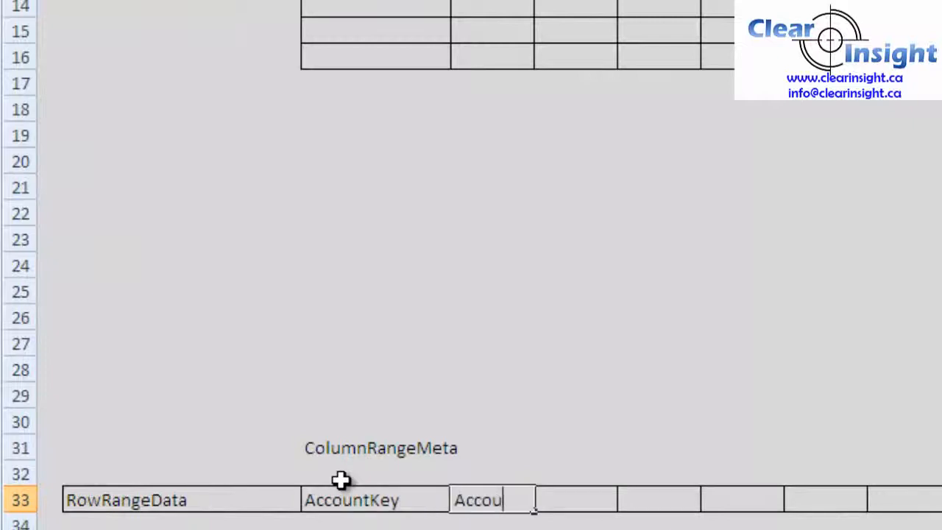
type("ntName")
key("Tab")
type("Account")
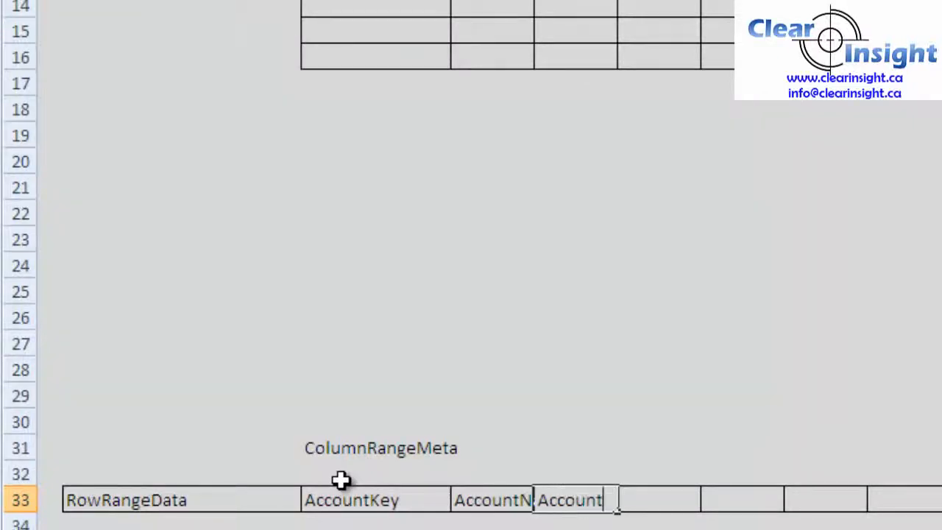
type("Caption")
key("Tab")
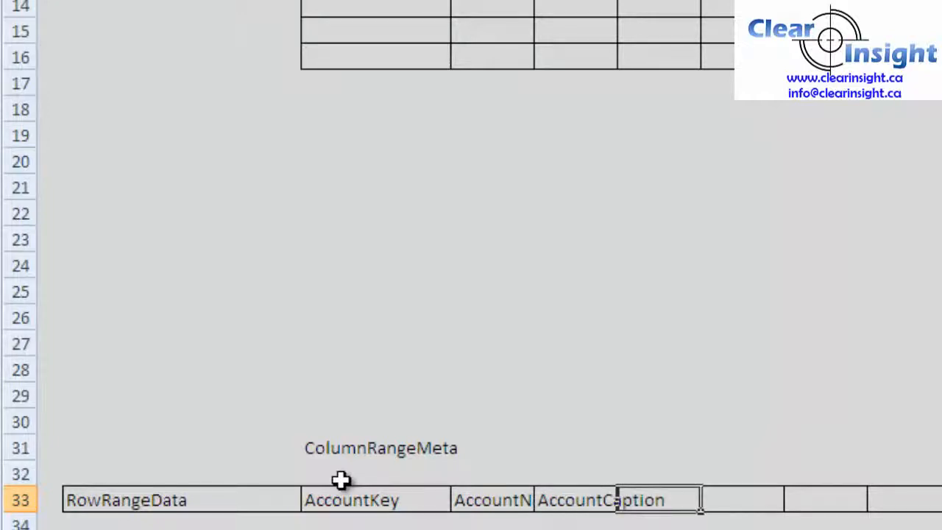
type("T")
type("imeKey")
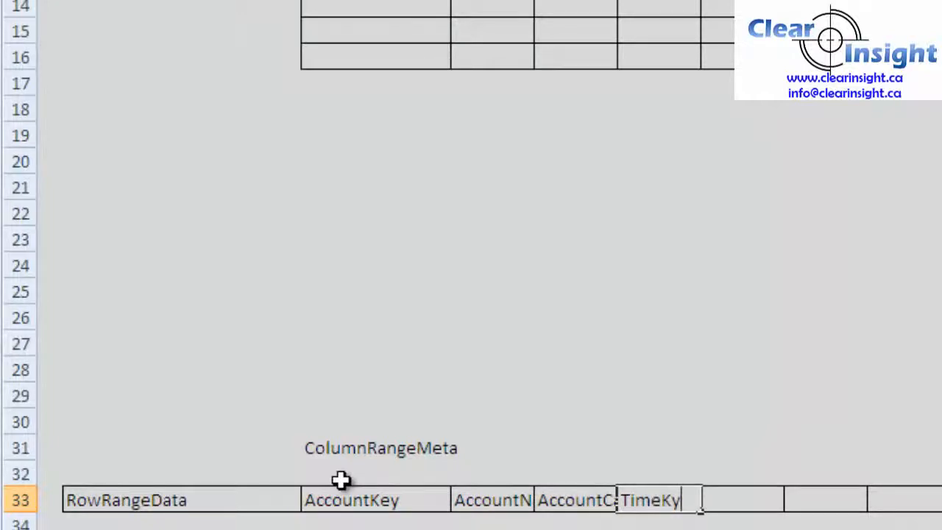
key("Tab")
type("TimeNAme")
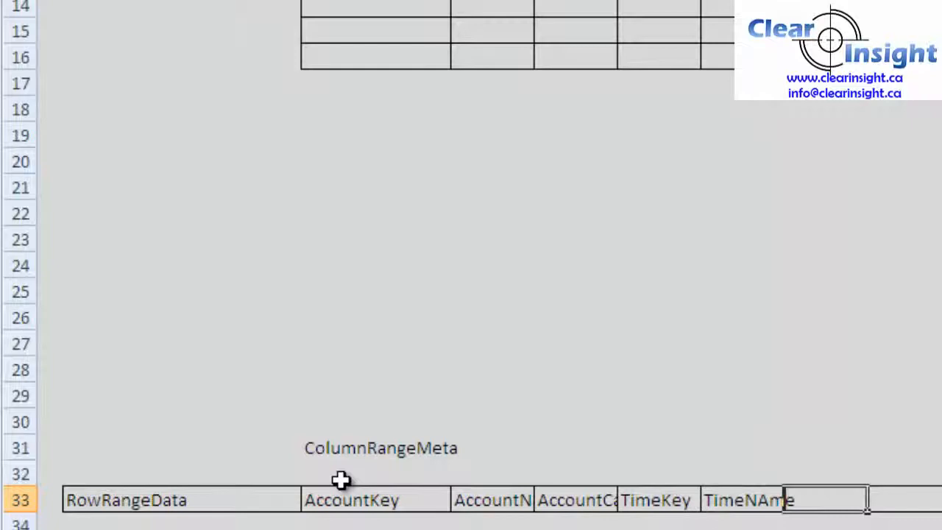
key("BackSpace")
type("e")
key("BackSpace")
key("BackSpace")
key("BackSpace")
type("TimeN")
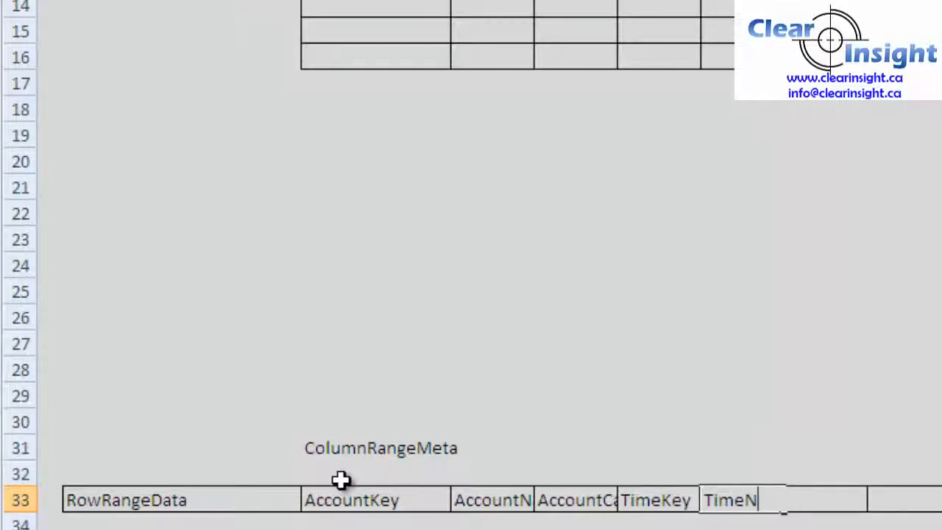
type("ame")
key("Tab")
type("Time")
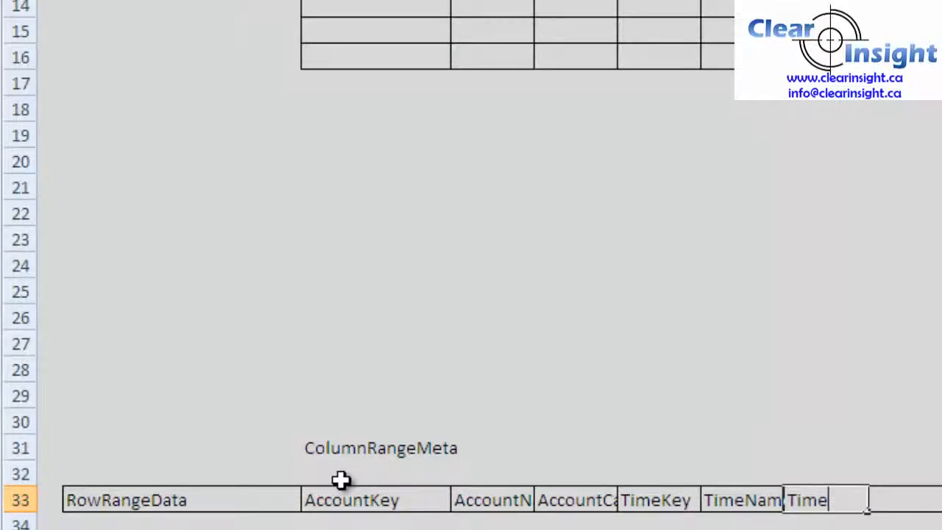
type("Caption")
key("Tab")
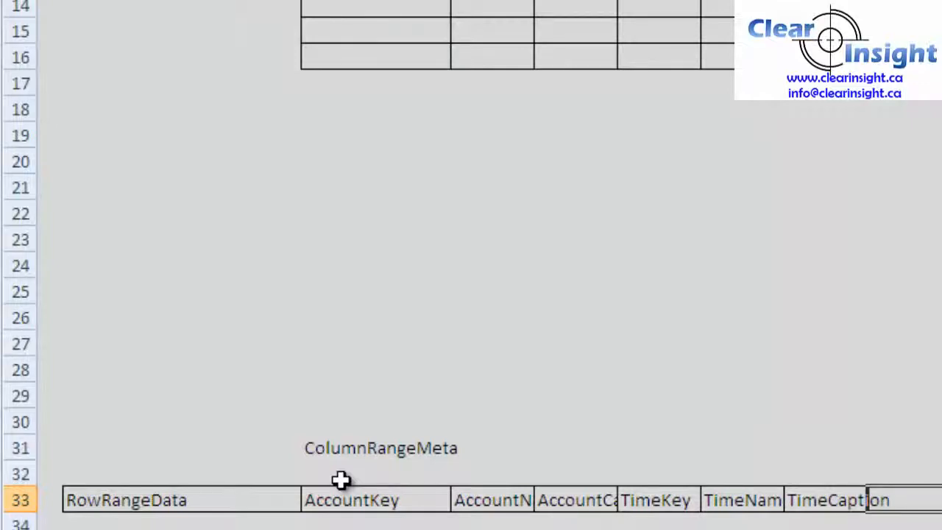
type("Level")
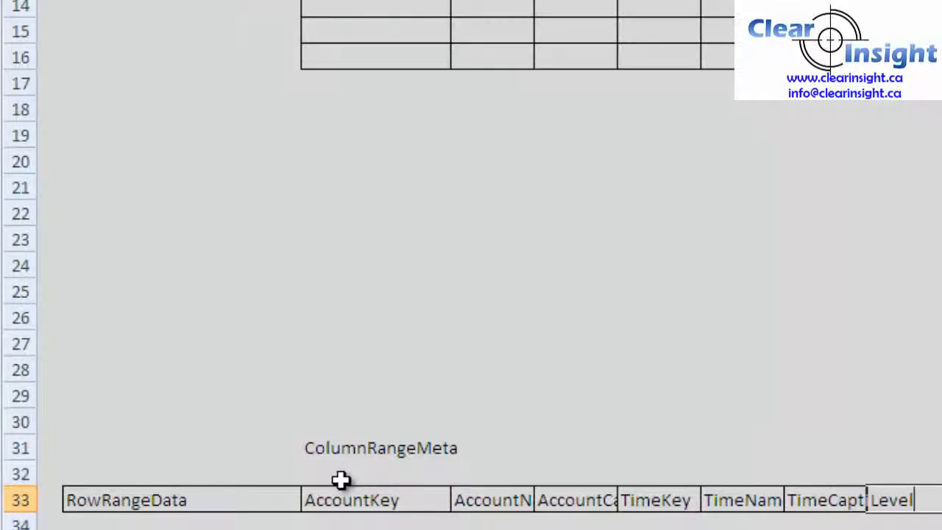
- Enter YearKey, YearName and YearCaption down the ColumnRangeData column's RowRangeMeta rows
key("Tab")
key("Tab")
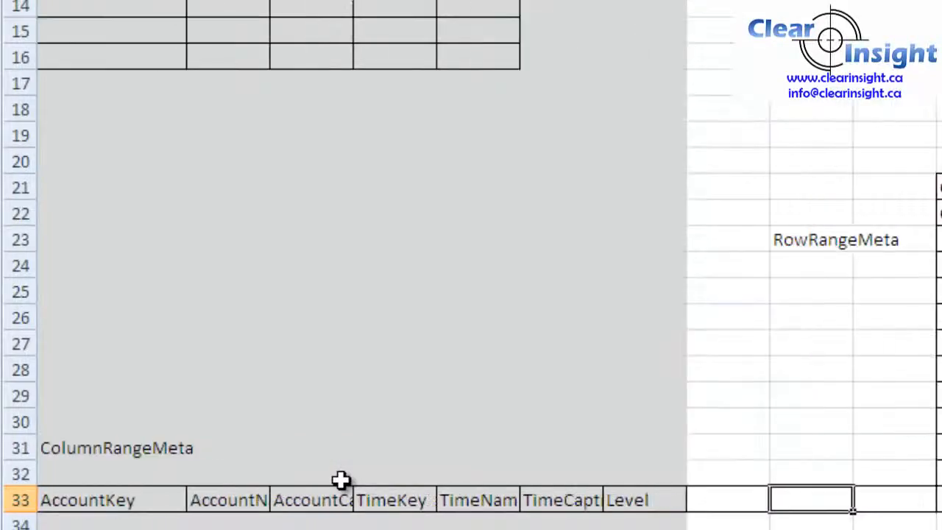
key("Tab")
key("Up")
key("Up")
key("Up")
key("Up")
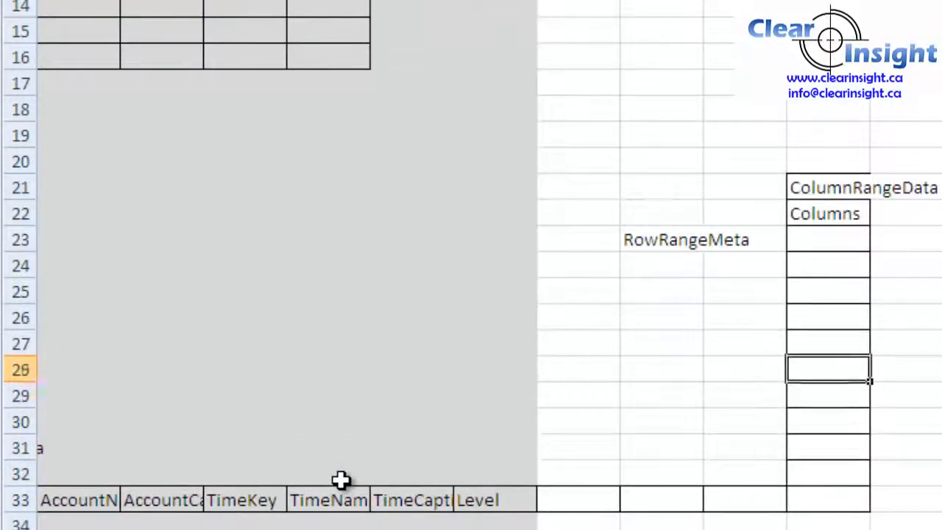
key("Up")
key("Up")
key("Up")
key("Up")
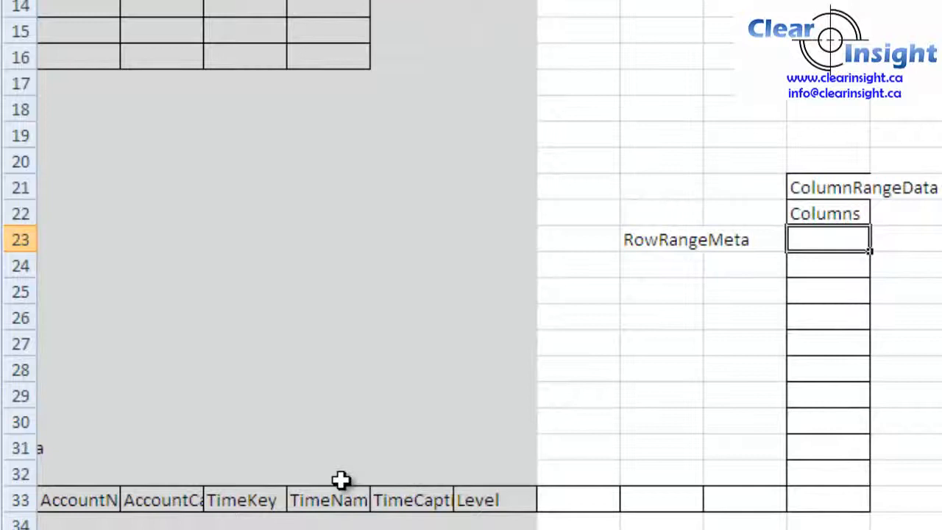
type("YearKey")
key("Return")
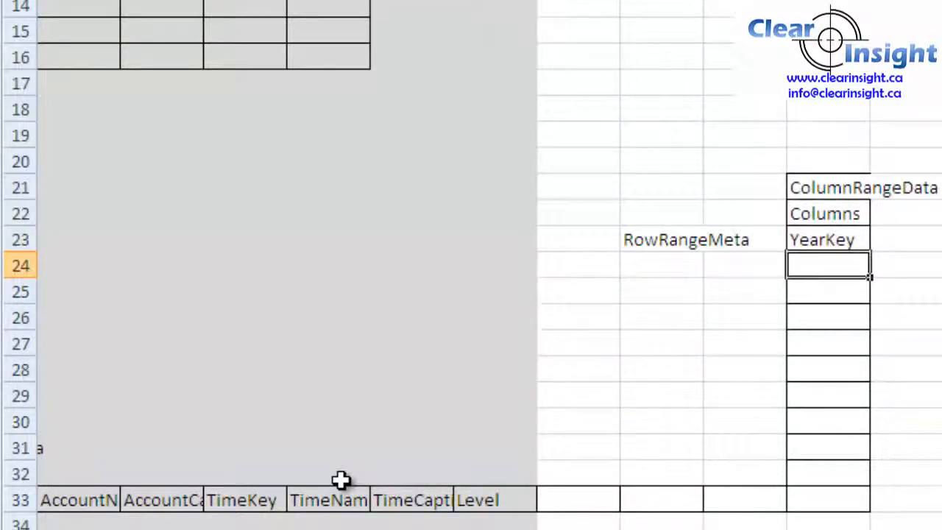
type("Year")
key("Delete")
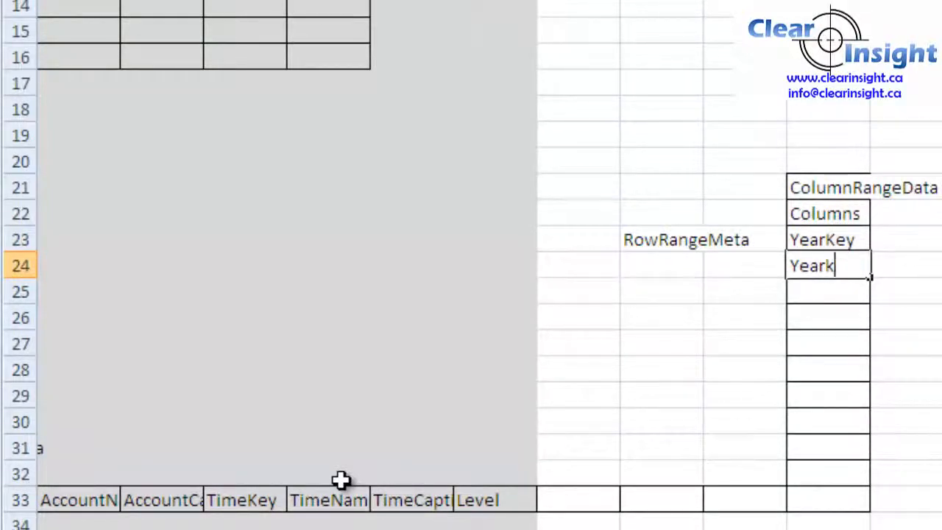
type("ame")
key("Return")
type("Year")
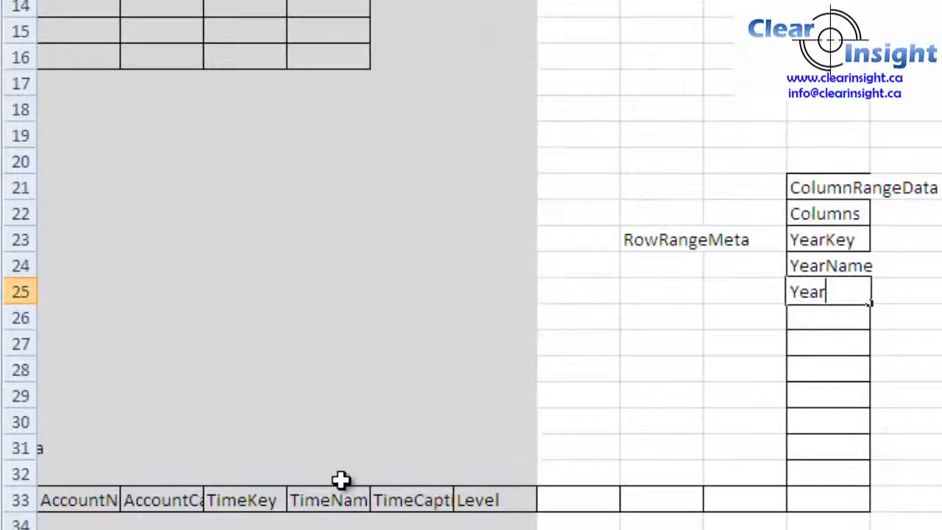
type("Caption")
key("Return")
key("Left")
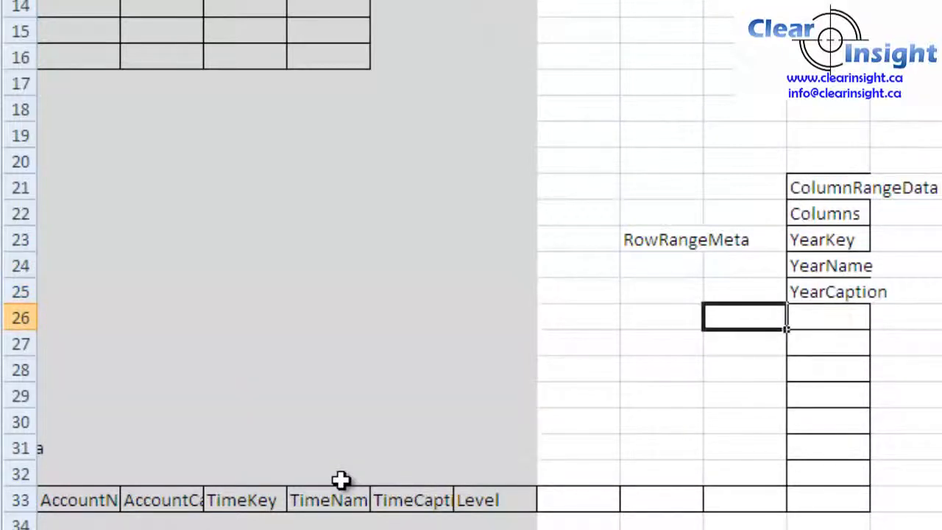
key("Left")
key("Left")
key("Left")
key("Left")
key("Left")
key("Left")
key("Left")
key("Left")
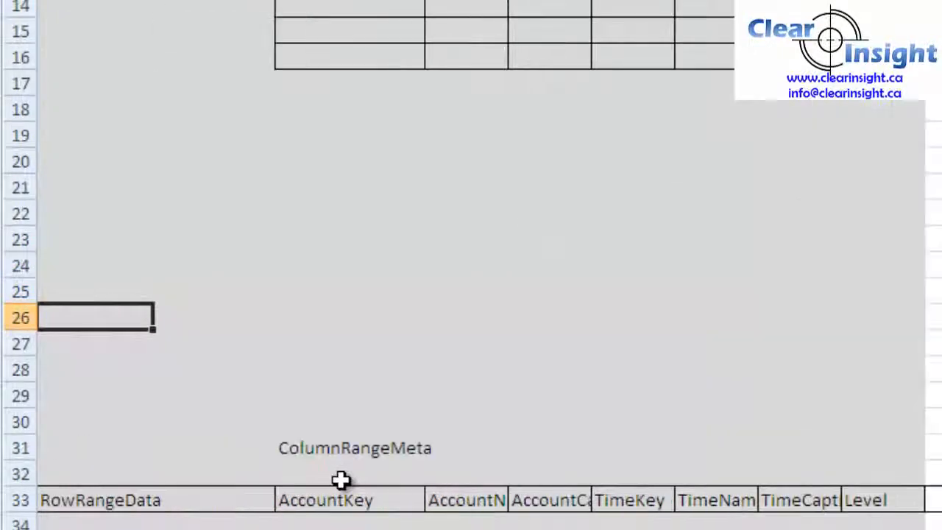
key("Left")
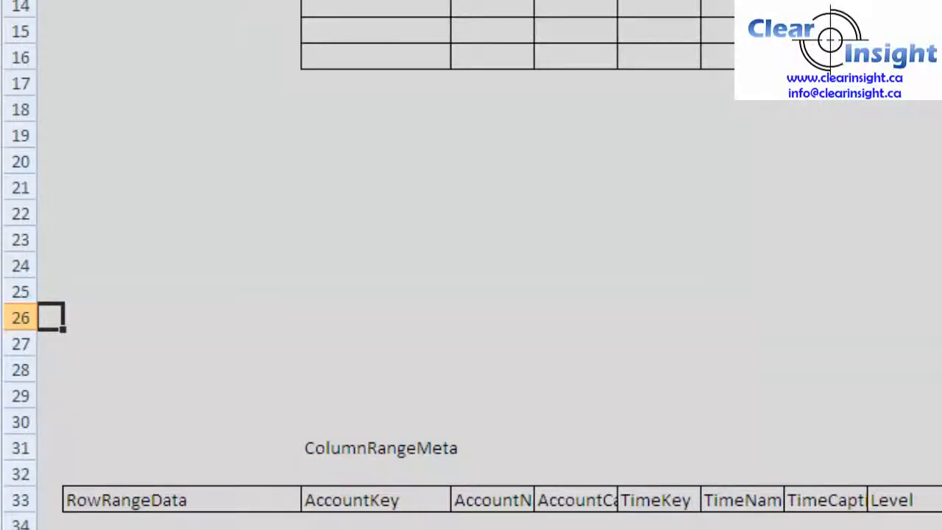
- Add an AccountCaption header after Level, linked by formula to the AccountCaption label
left_click(891, 501)
key("Right")
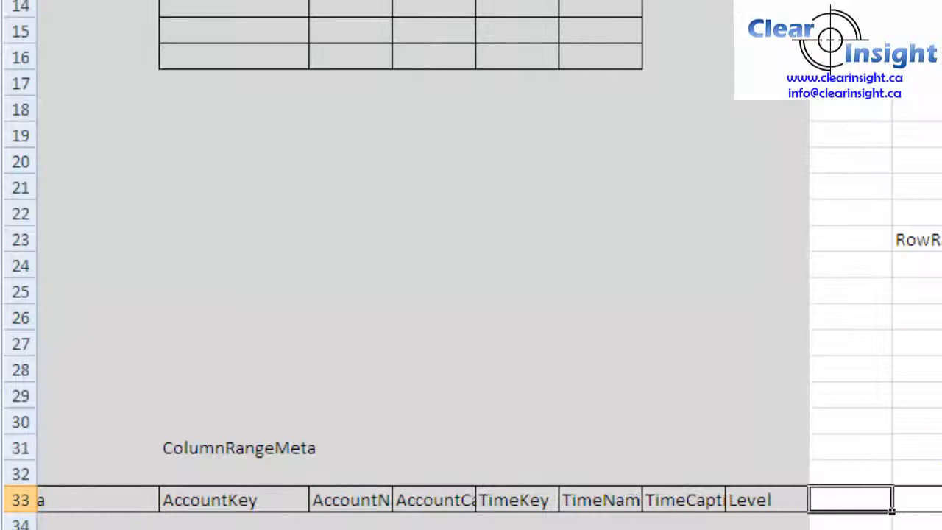
key("Right")
key("Left")
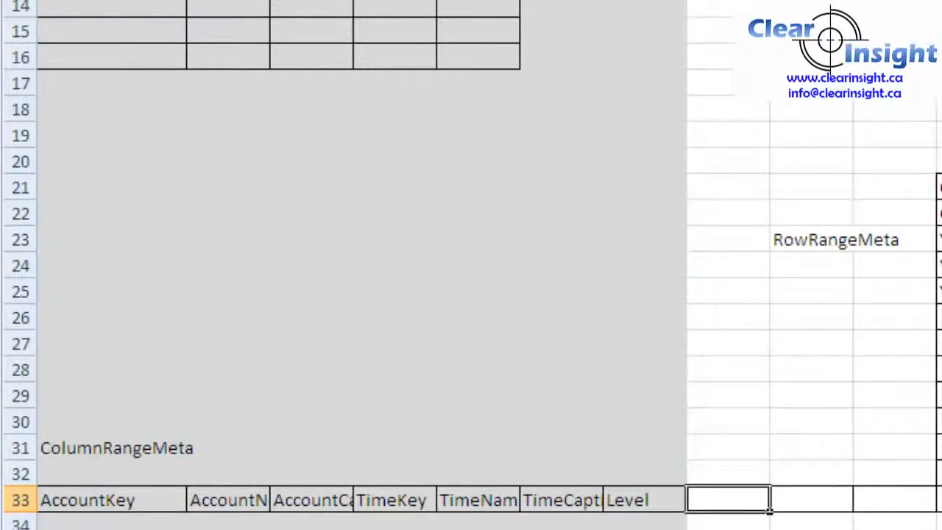
type("=")
key("Left")
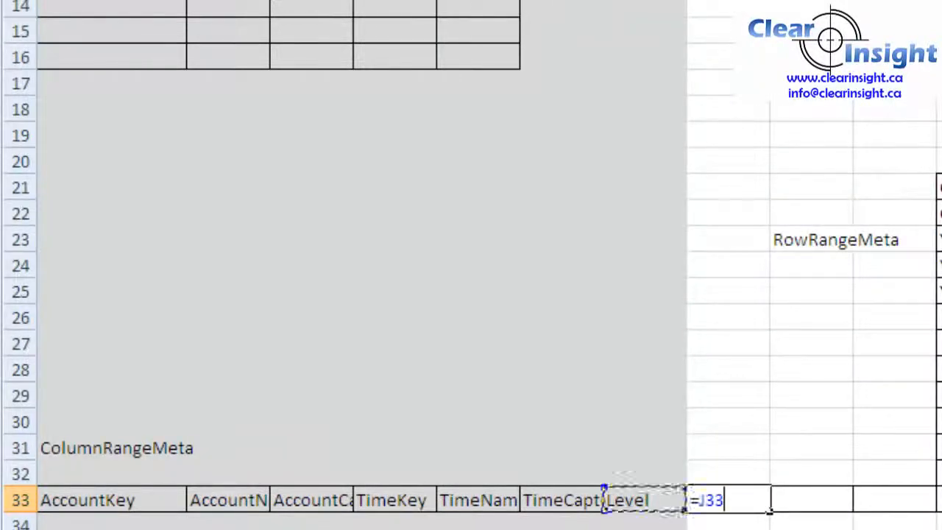
key("Left")
key("Left")
key("Left")
key("Left")
key("Left")
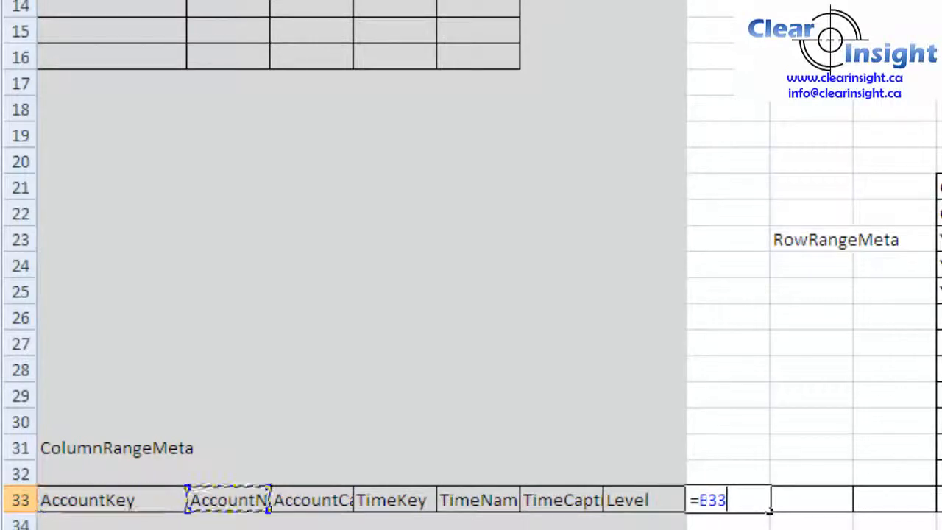
key("Right")
key("Return")
- Add a TimeCaption header in the next cell, linked by formula to the TimeCaption label
key("Up")
key("Right")
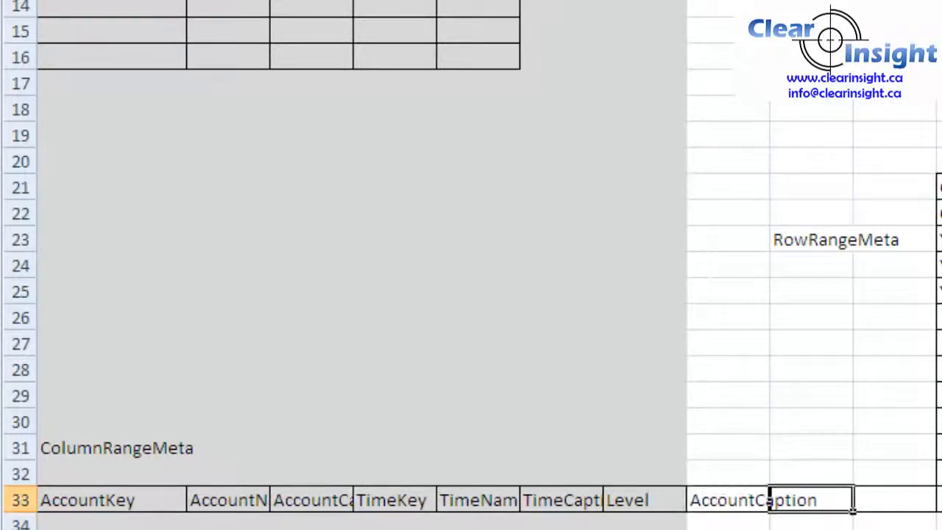
type("=")
key("Left")
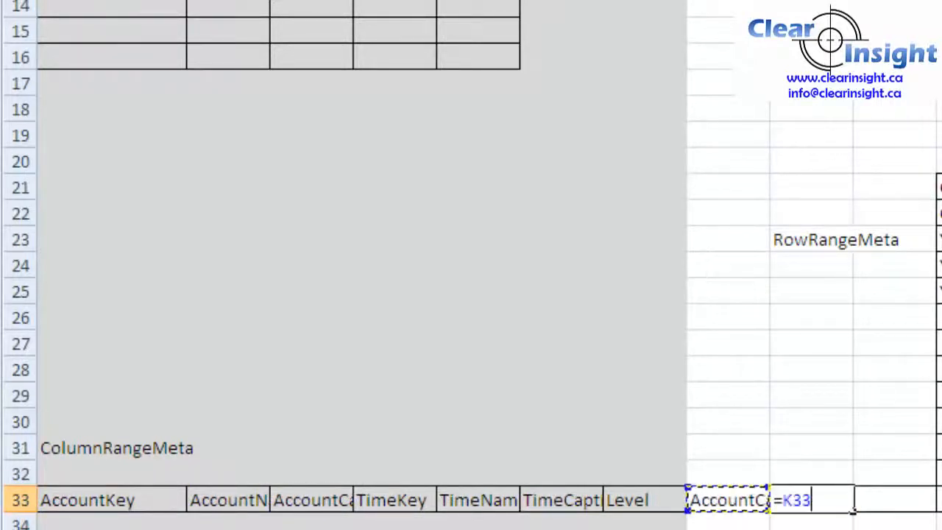
key("Left")
key("Left")
key("Left")
key("Right")
key("Return")
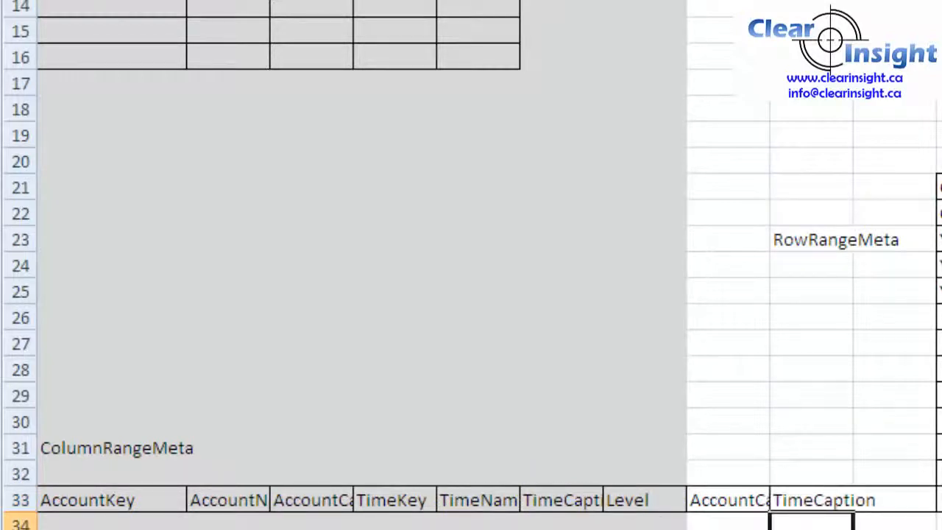
- Widen the AccountCaption and TimeCaption header columns
left_click_drag(771, 1, 862, 1)
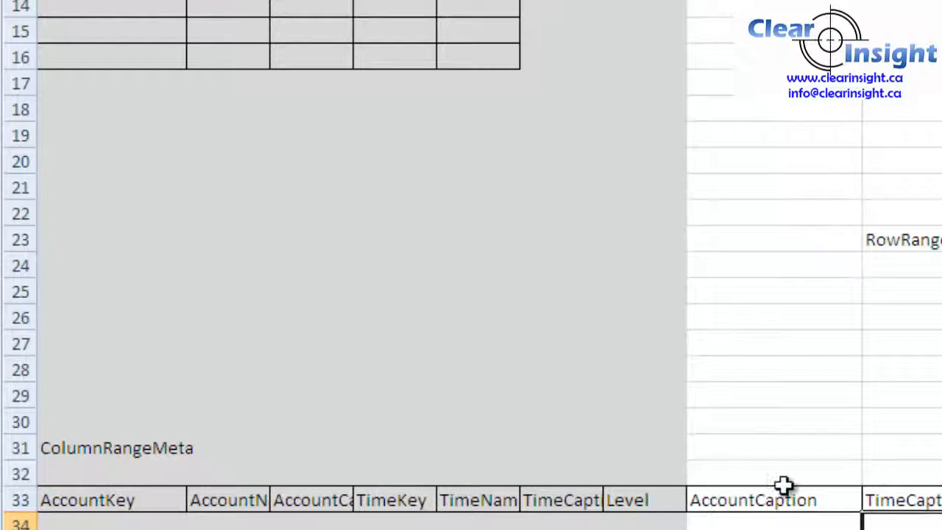
scroll(471, 265, "right", 3)
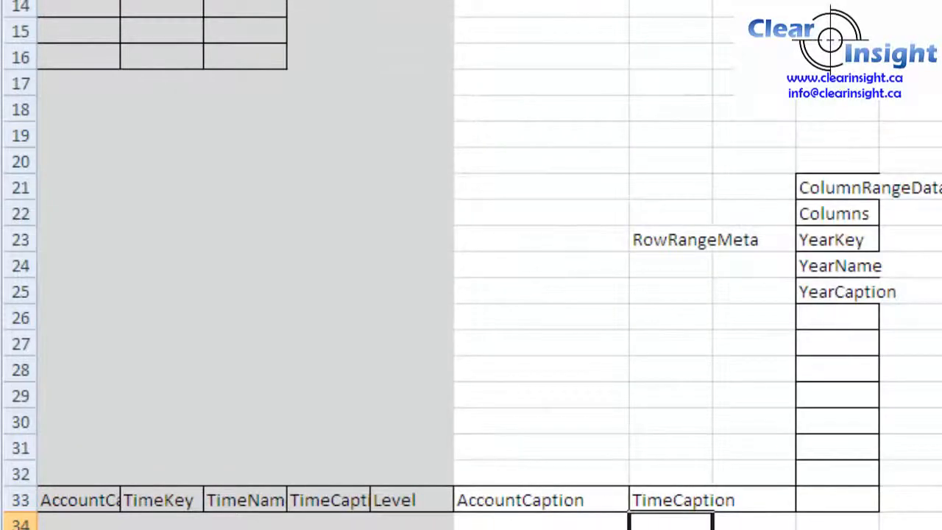
left_click_drag(628, 1, 685, 2)
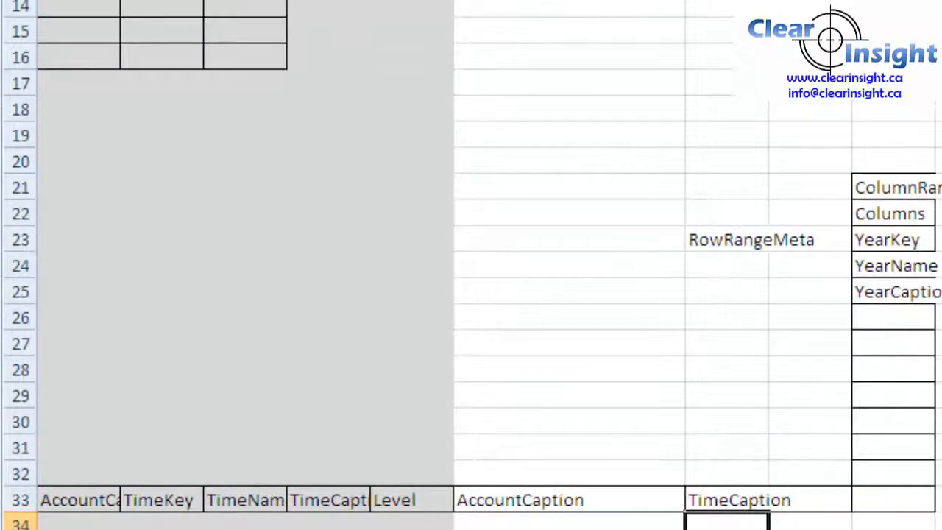
left_click_drag(768, 2, 801, 1)
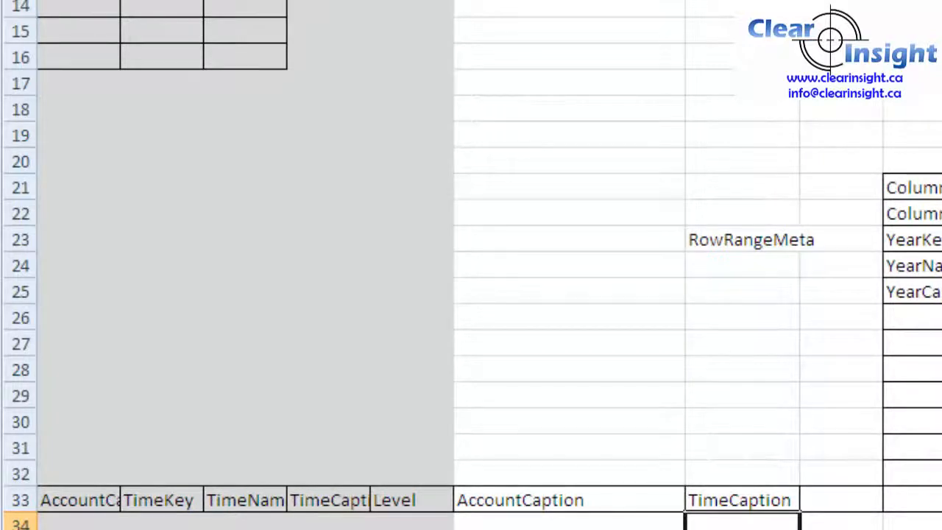
scroll(471, 265, "right", 3)
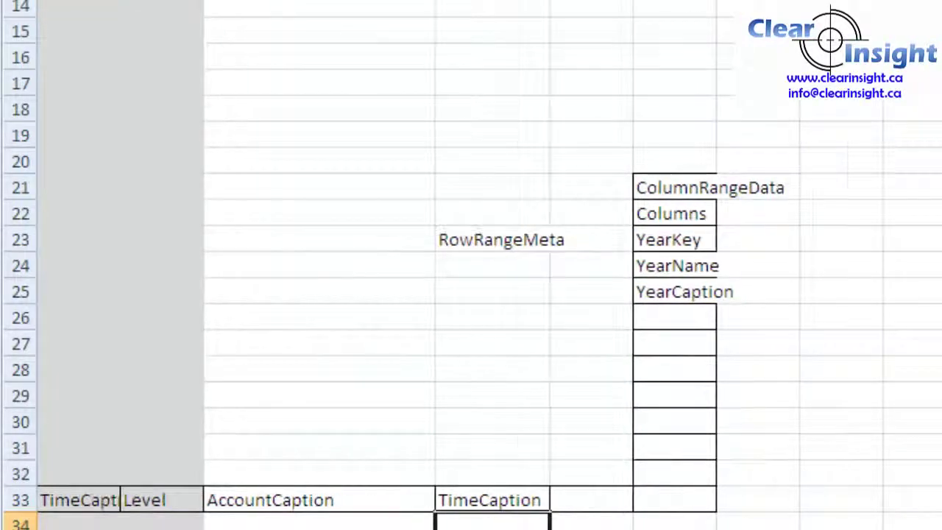
- Link row 32 of the ColumnRangeData column to the YearCaption label with =N25
left_click(683, 368)
left_click(663, 474)
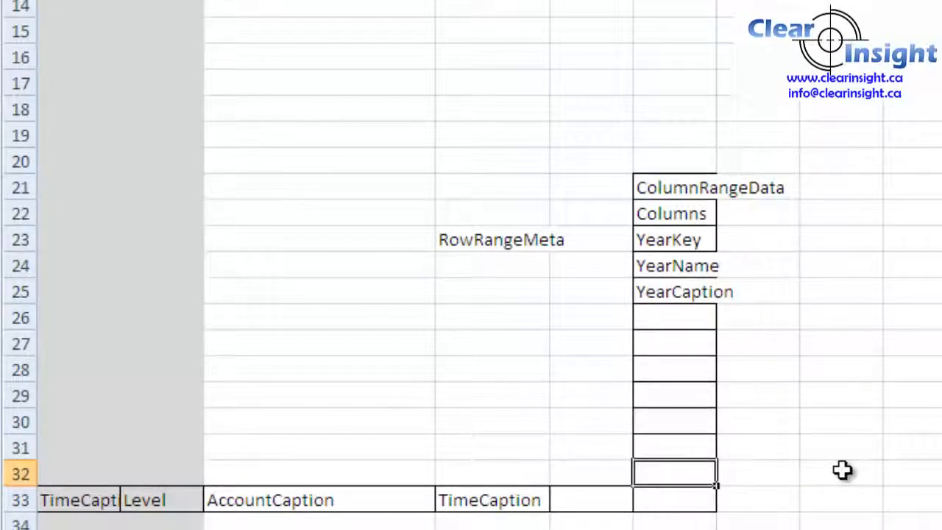
type("=")
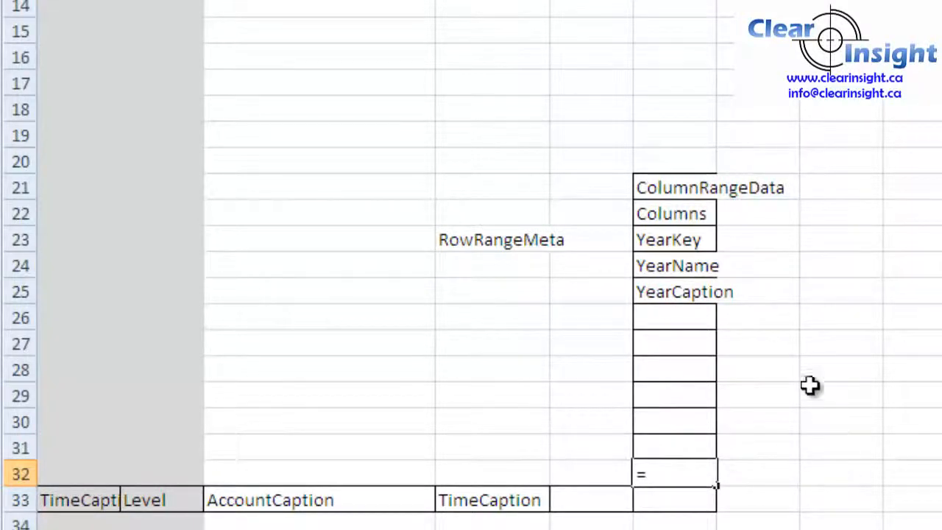
left_click(683, 291)
key("Return")
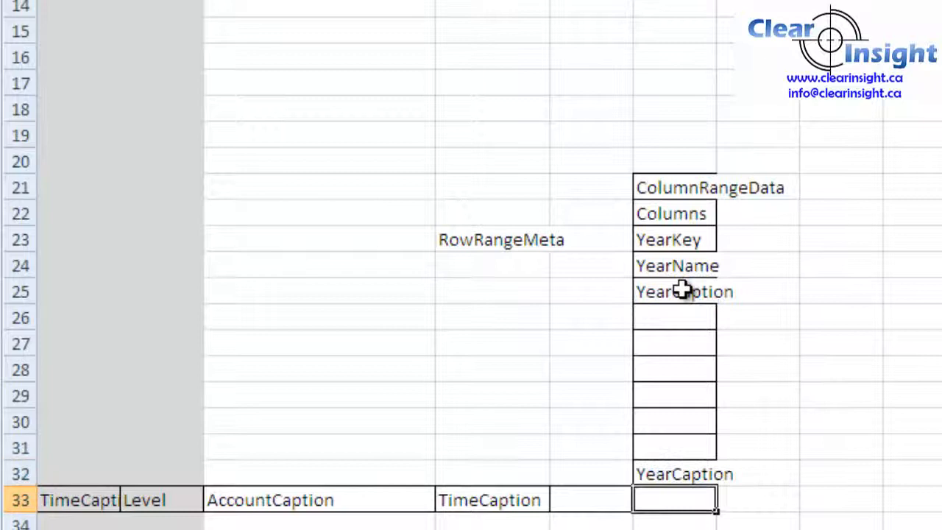
key("Up")
key("Up")
key("Up")
key("Up")
key("Up")
key("Up")
key("Up")
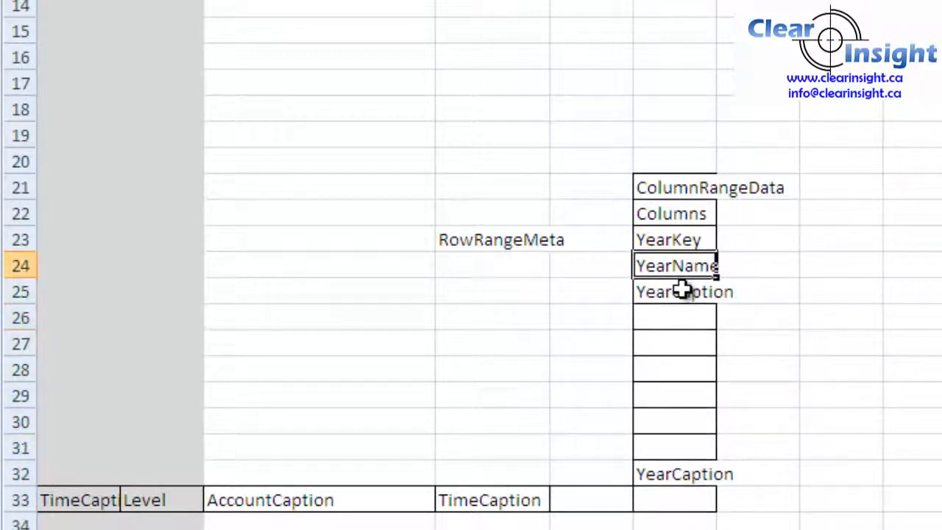
key("Up")
key("Up")
key("Up")
key("Left")
- Enter hiddenrow in A21 and fill it down through row 29
key("Left")
key("Left")
key("Left")
key("Left")
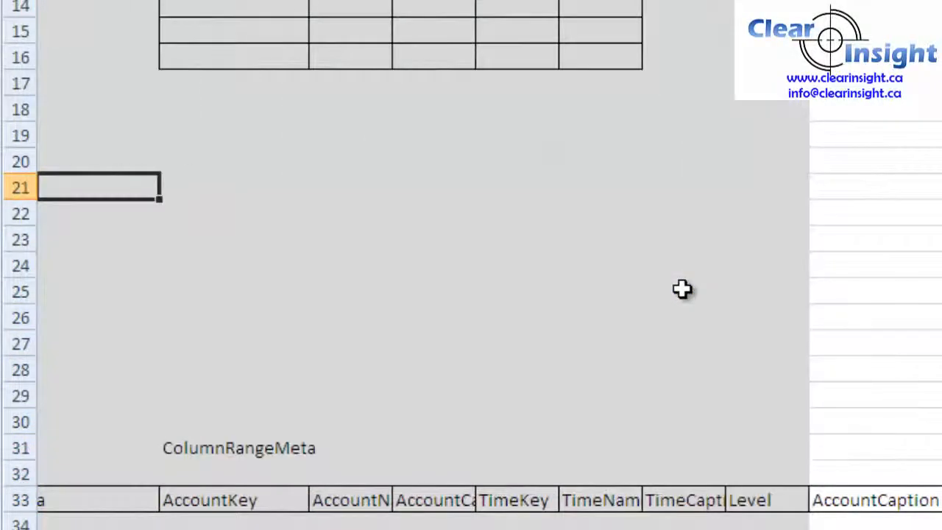
key("Left")
key("Left")
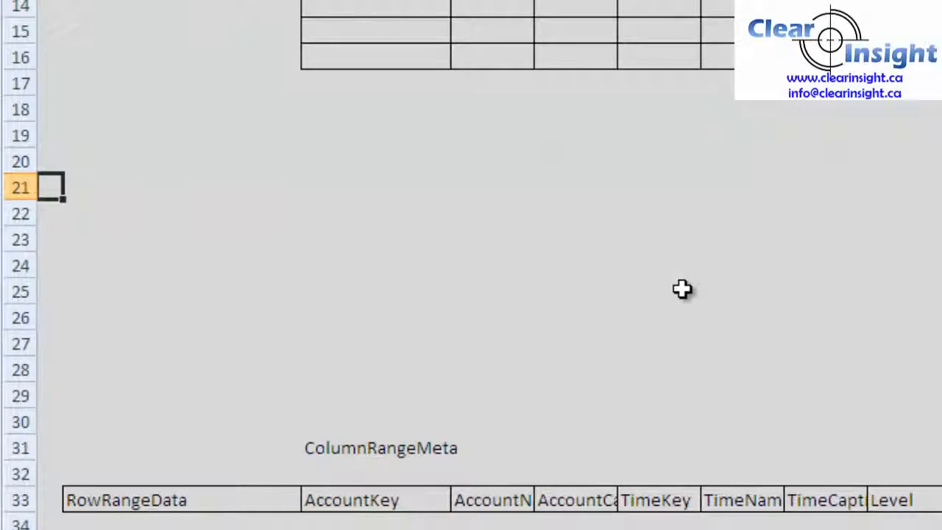
type("hiddenrow")
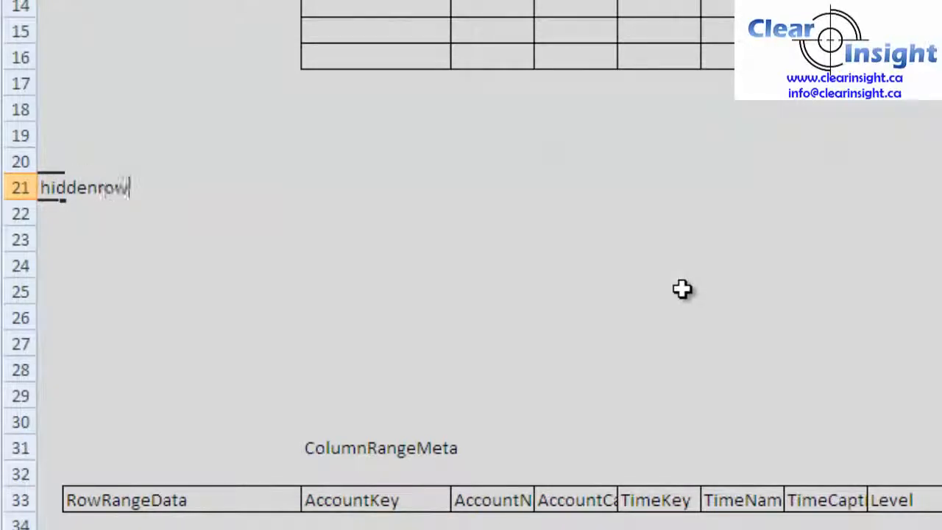
key("Return")
key("Up")
key("shift+Down")
key("shift+Down")
key("shift+Down")
key("shift+Down")
key("shift+Down")
key("shift+Down")
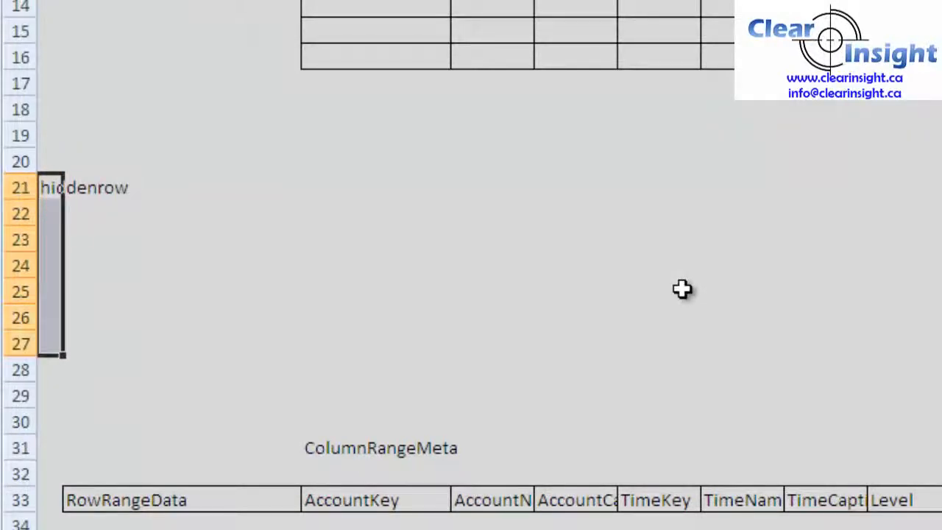
key("shift+Down")
key("shift+Down")
key("ctrl+d")
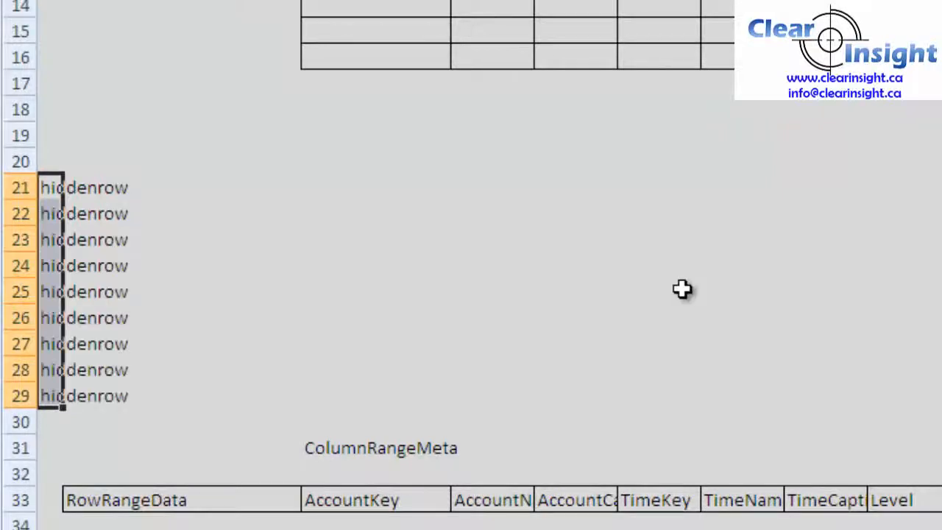
key("Right")
key("Right")
key("Right")
key("Right")
key("Right")
key("Right")
key("Right")
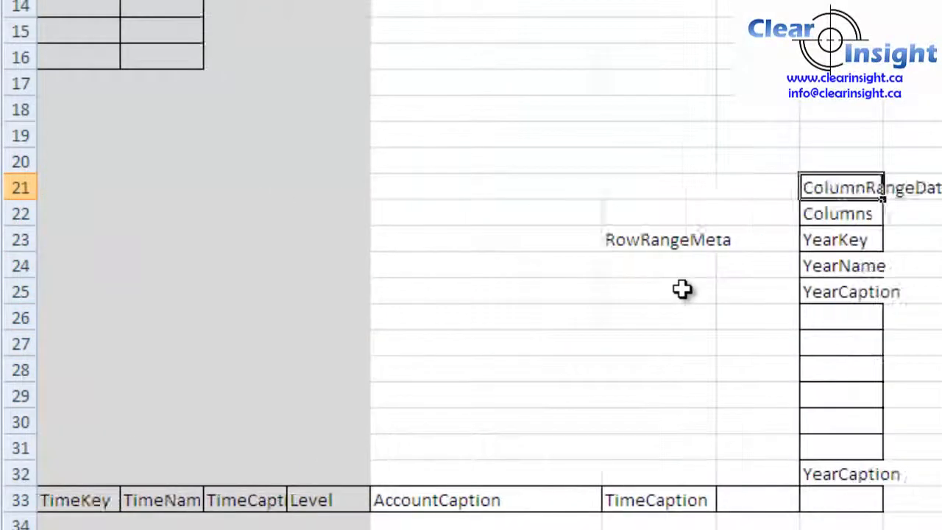
key("Right")
key("Down")
key("Down")
key("Down")
key("Down")
key("Down")
key("Down")
key("Down")
key("Down")
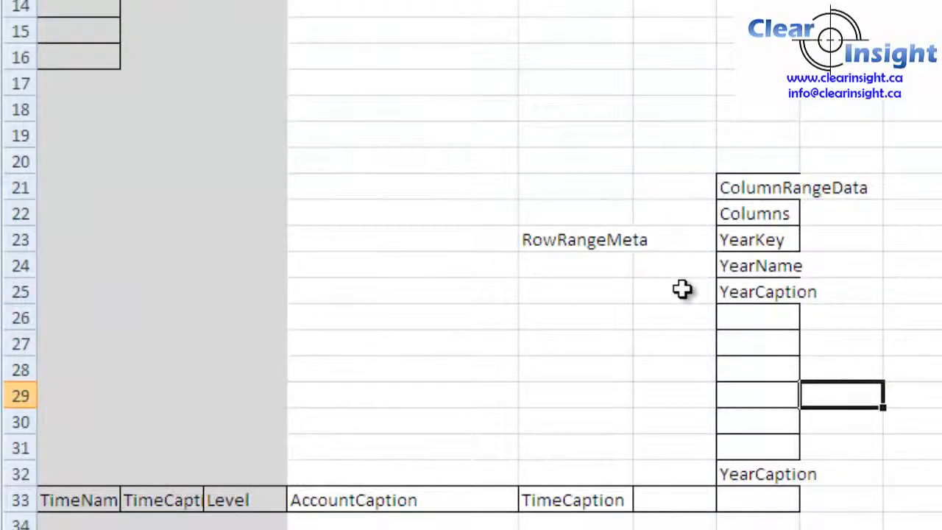
- Fill the hiddenrow marker from row 29 down into rows 30 and 31
key("Left")
key("Left")
key("Left")
key("Left")
key("Left")
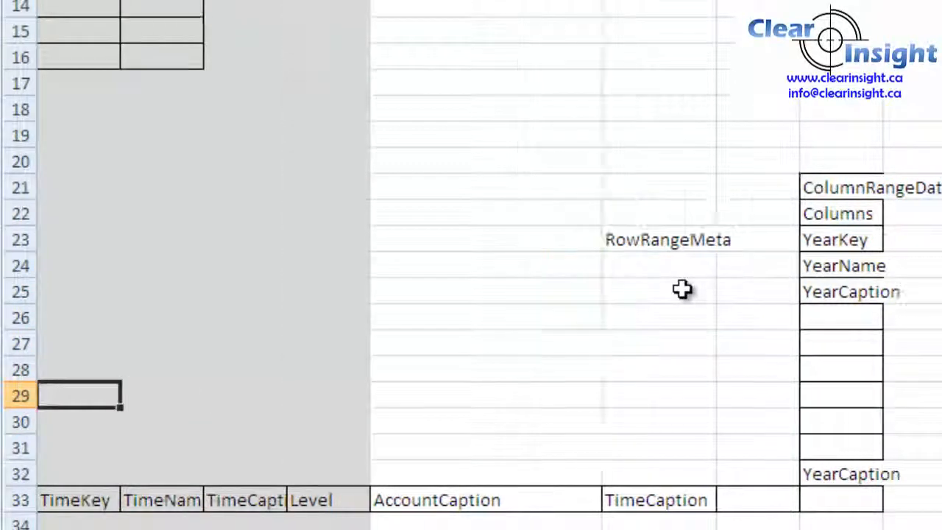
key("Left")
key("Left")
key("Down")
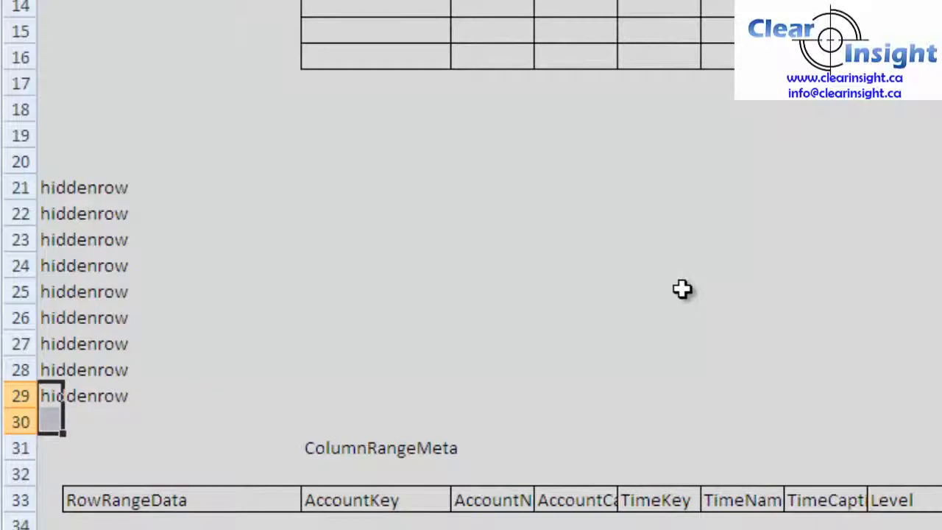
key("shift+Down")
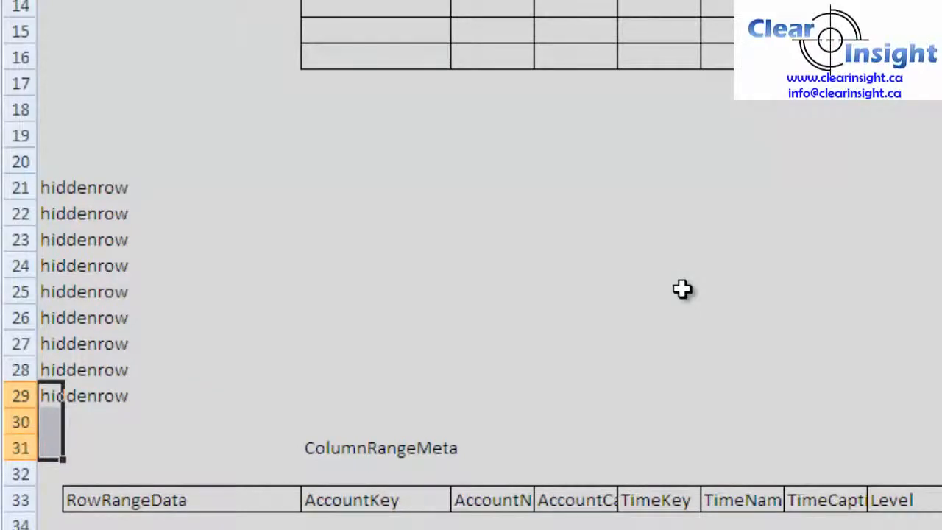
key("ctrl+d")
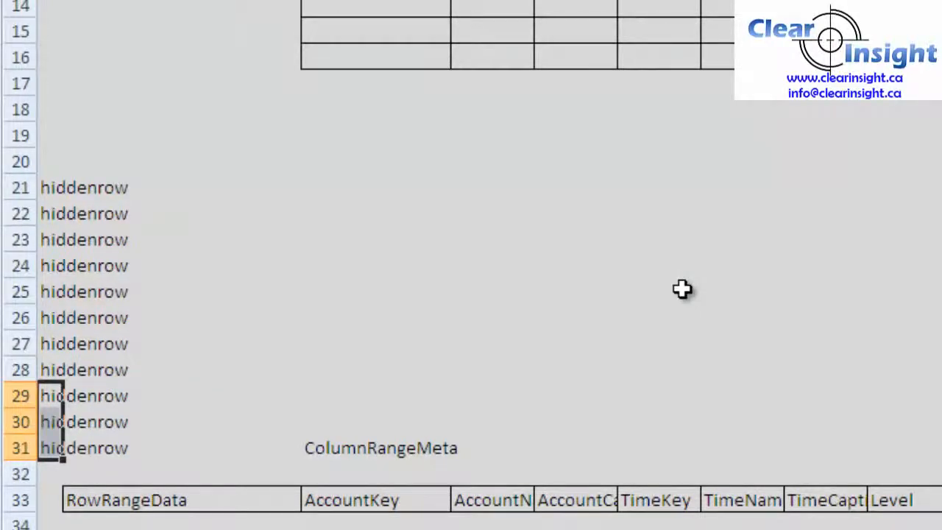
key("Down")
key("Down")
key("Right")
key("Right")
key("Right")
key("Right")
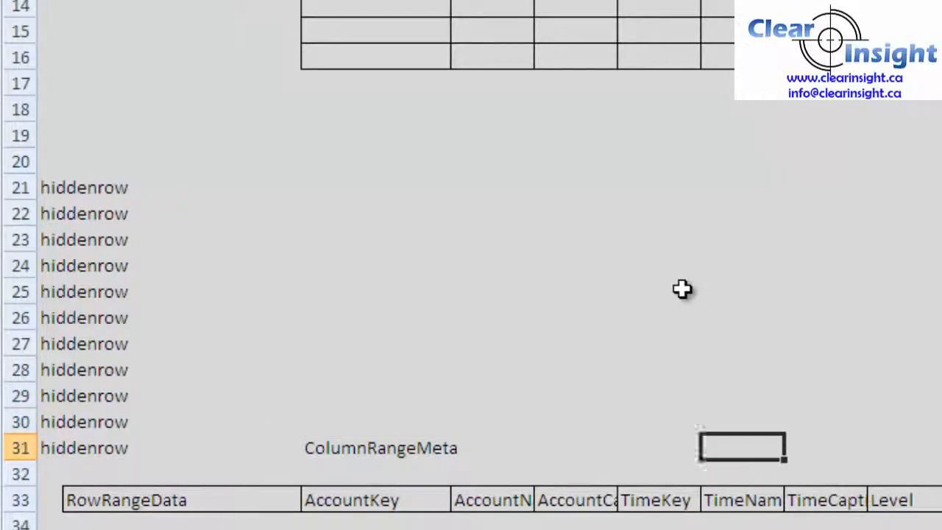
key("Right")
key("Right")
key("Right")
key("Right")
key("Right")
key("Left")
key("Left")
key("Left")
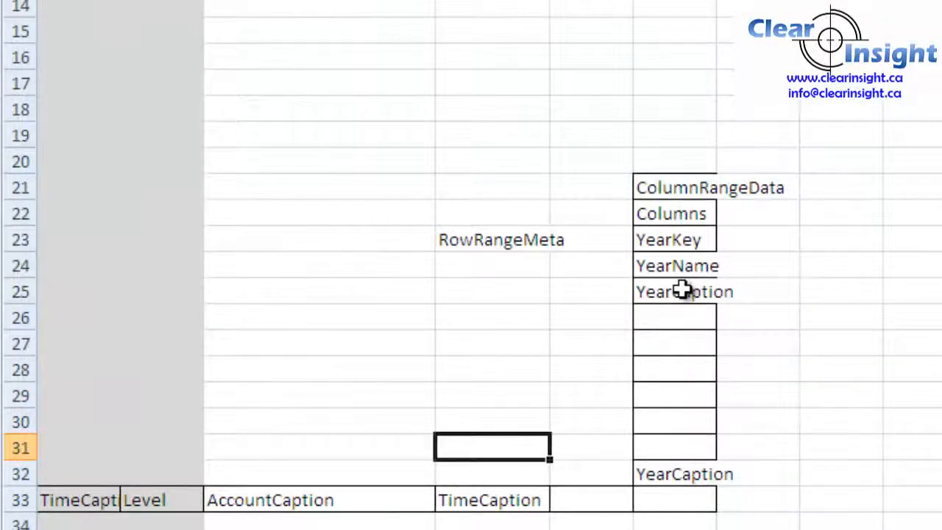
key("Left")
key("Left")
key("Left")
key("Left")
key("Left")
key("Left")
key("Home")
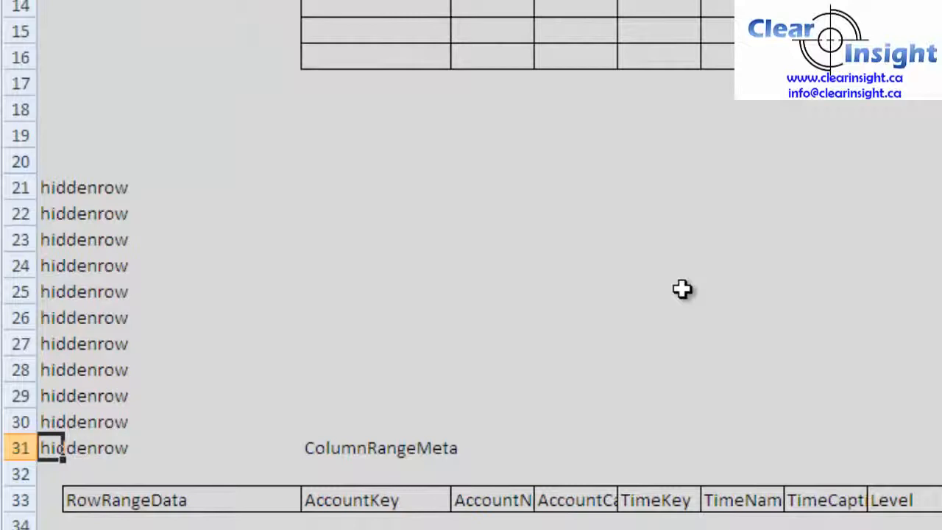
- Select the hiddenrow rows 21-31 and review the fill colour choices without applying one
left_click_drag(16, 188, 44, 450)
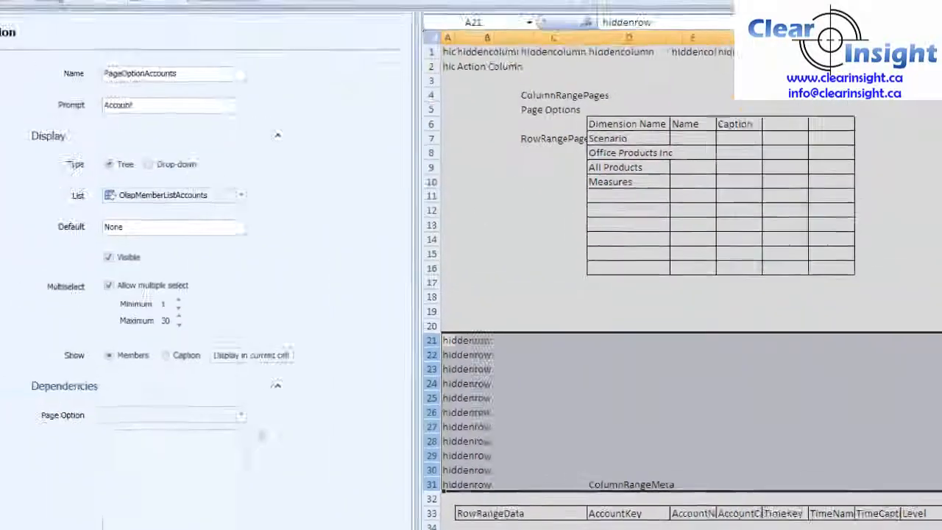
left_click(232, 29)
left_click(223, 87)
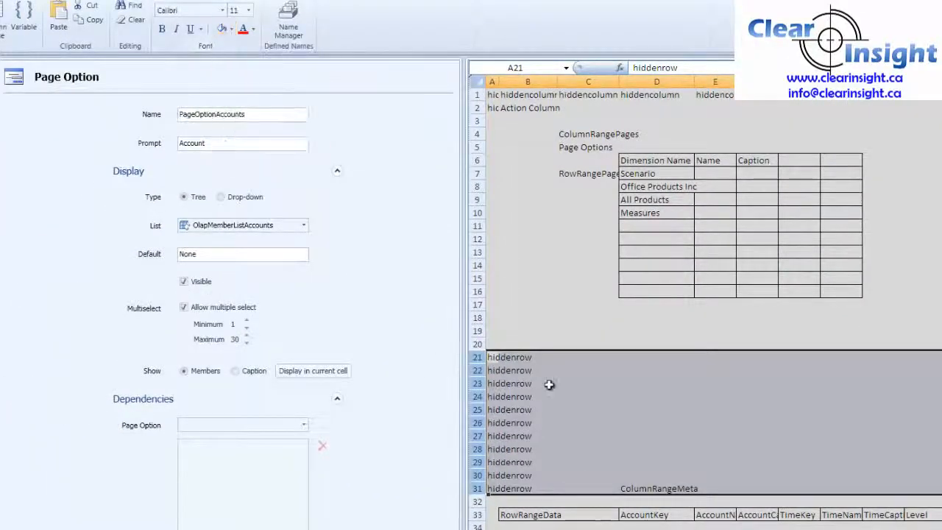
left_click(656, 397)
- Navigate back up to the Page Options table's Scenario row Name cell
key("Right")
key("Right")
key("Right")
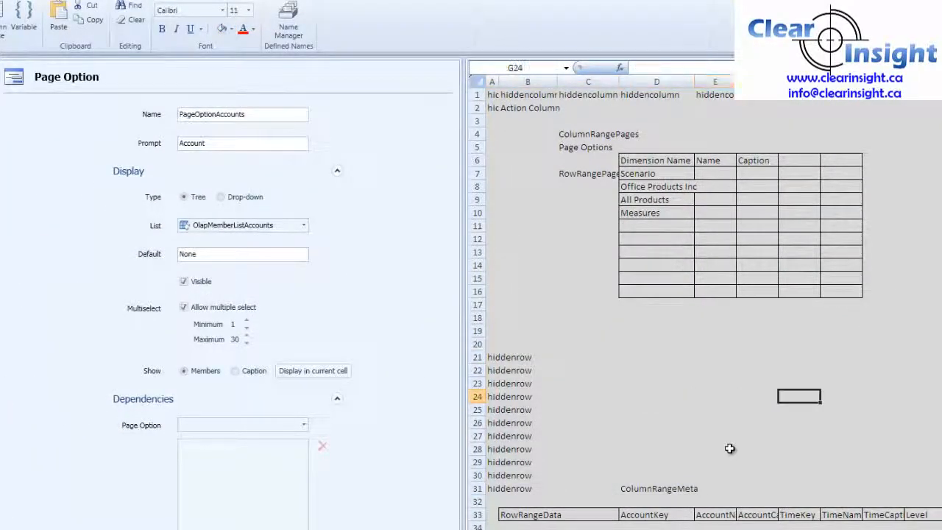
key("Right")
key("Right")
key("Right")
key("Right")
key("Right")
key("Right")
key("Left")
key("Left")
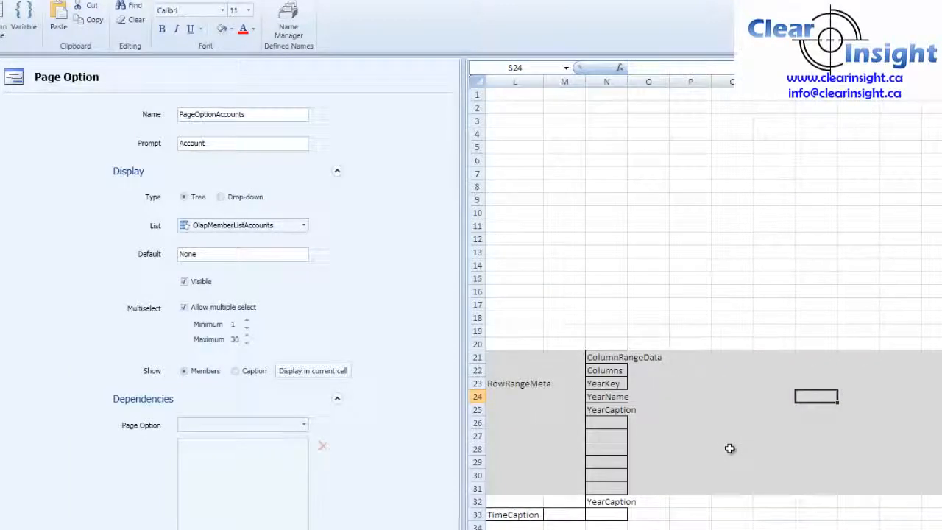
key("Left")
key("Left")
key("Left")
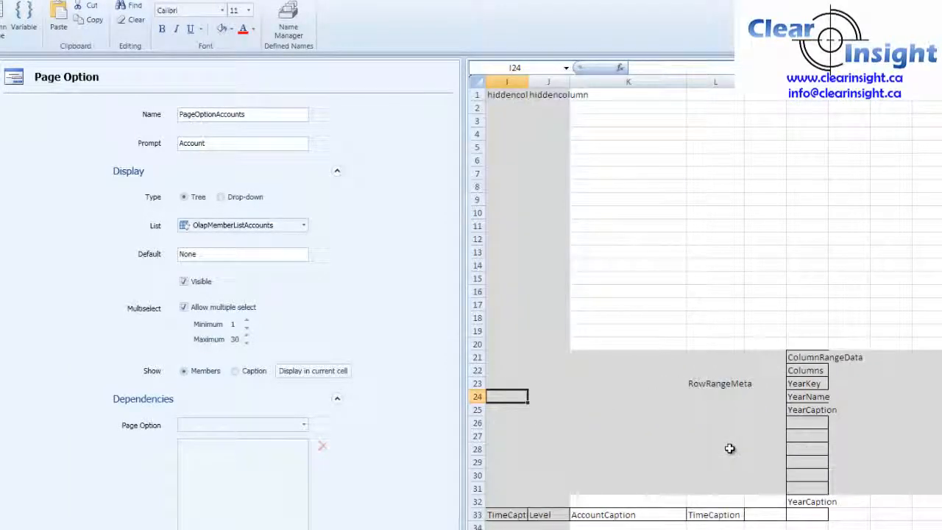
key("Left")
key("Up")
key("Up")
key("Up")
key("Right")
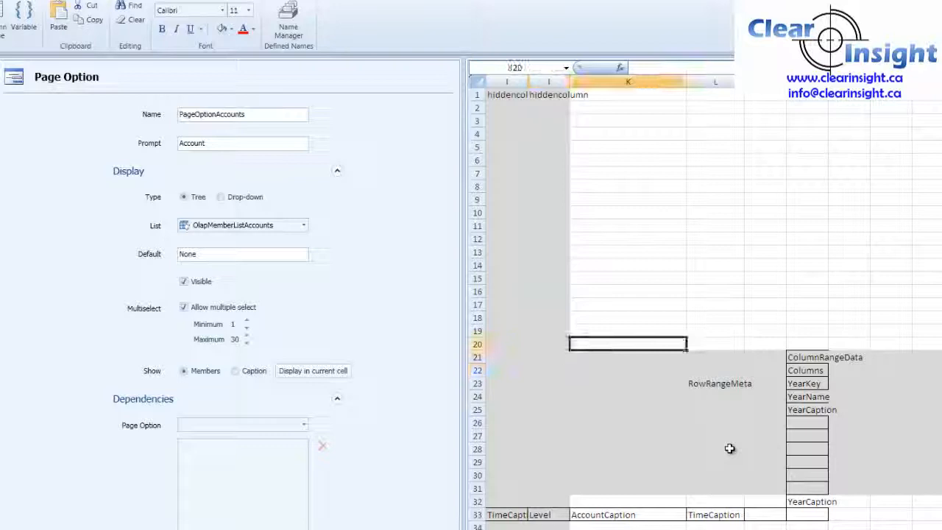
key("Up")
key("Up")
key("Up")
key("Up")
key("Up")
key("Up")
key("Up")
key("Up")
key("Up")
key("Up")
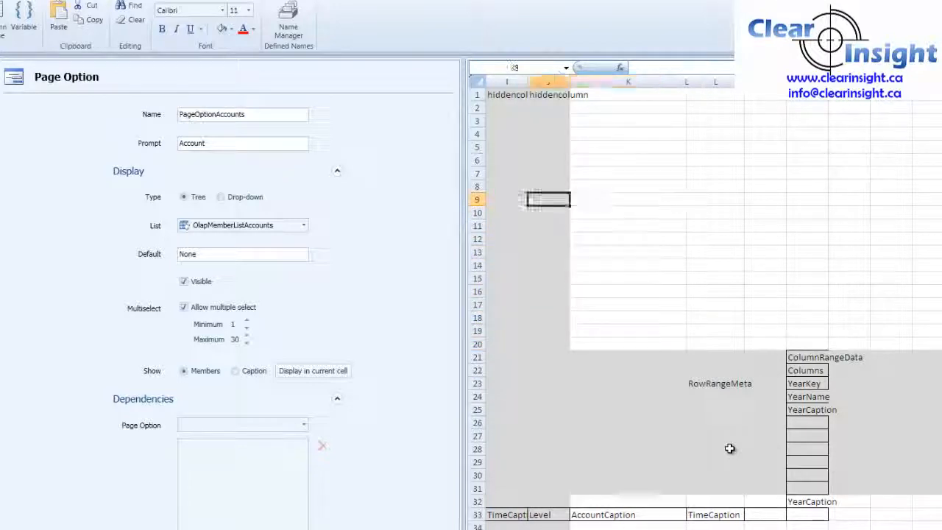
key("ctrl+Left")
key("Up")
key("Up")
key("Right")
key("Right")
key("Right")
key("Up")
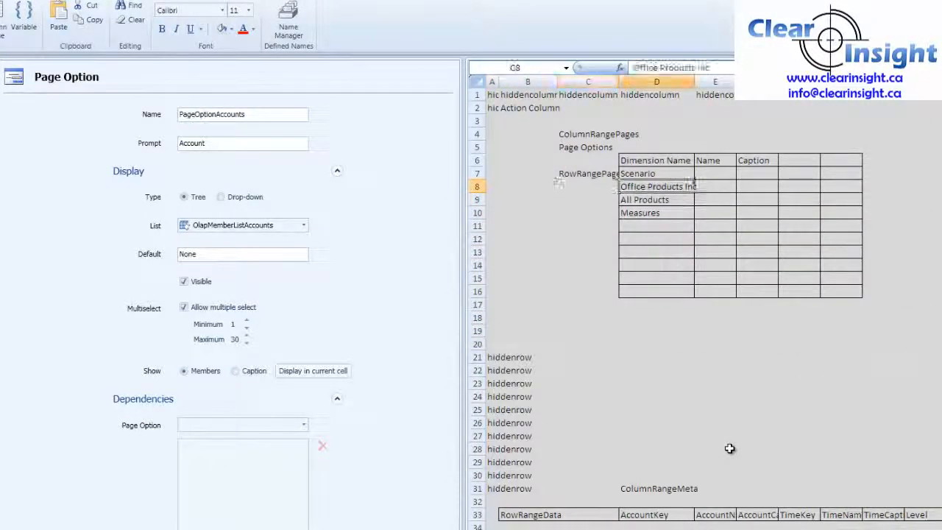
key("Up")
key("Right")
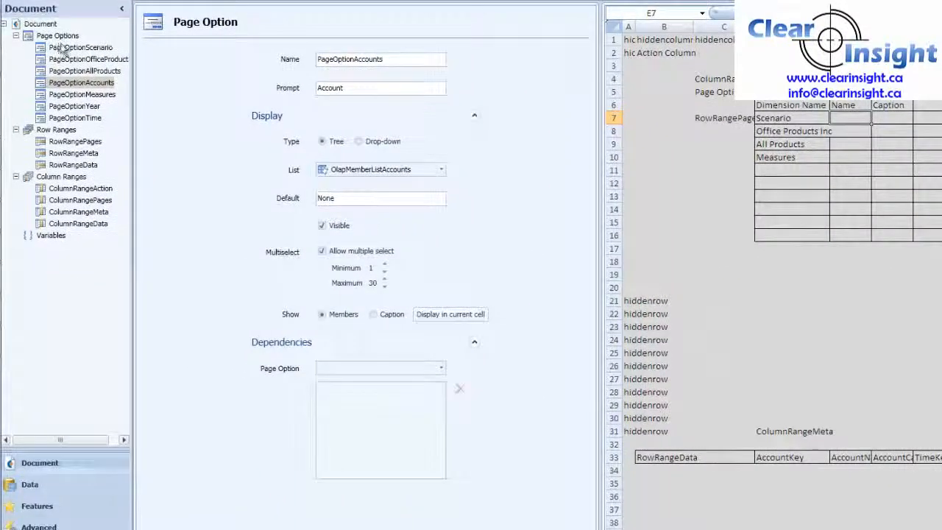
- Place a PageOptionScenario Name reference in E7 via Display in current cell
left_click(70, 48)
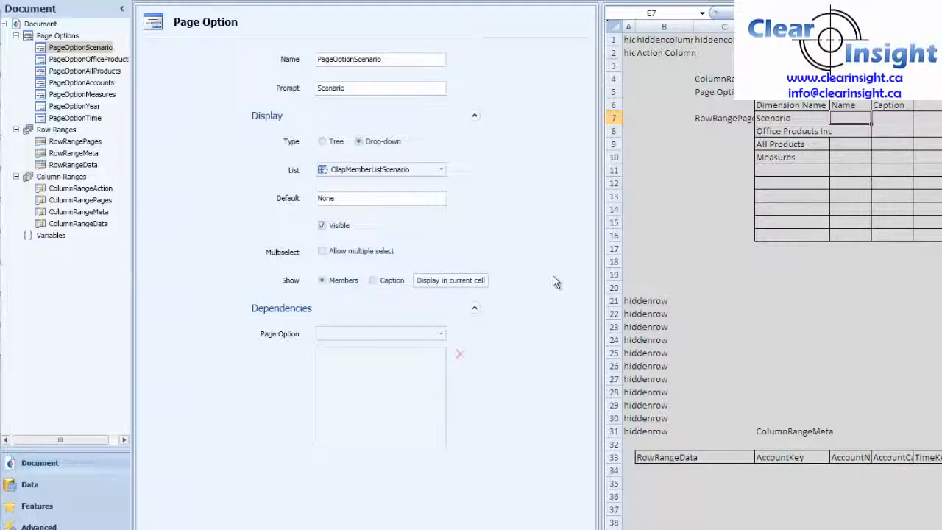
left_click(439, 283)
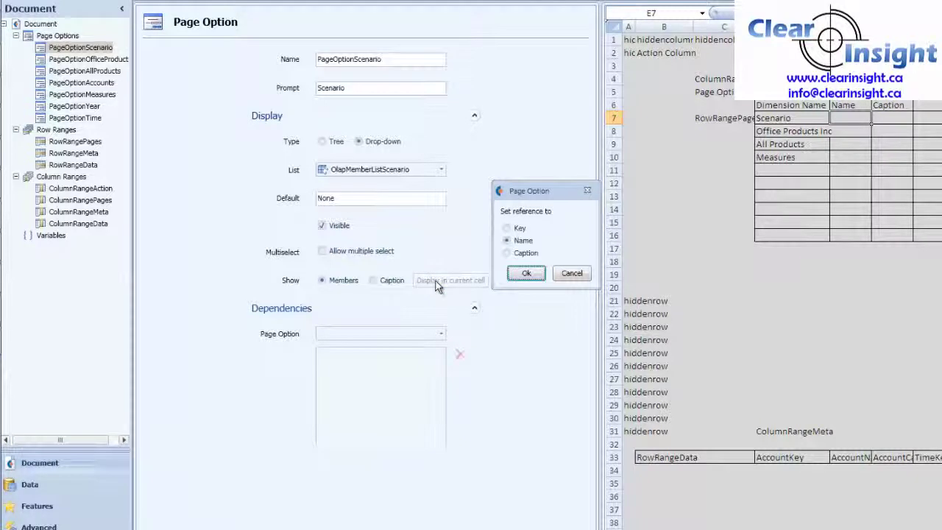
left_click(527, 276)
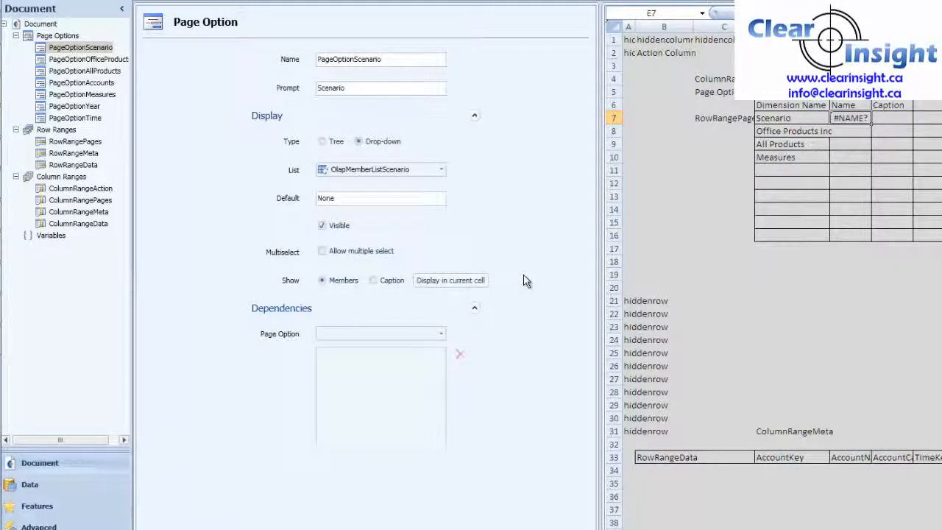
- Place a PageOptionScenario Caption reference in F7
left_click(891, 118)
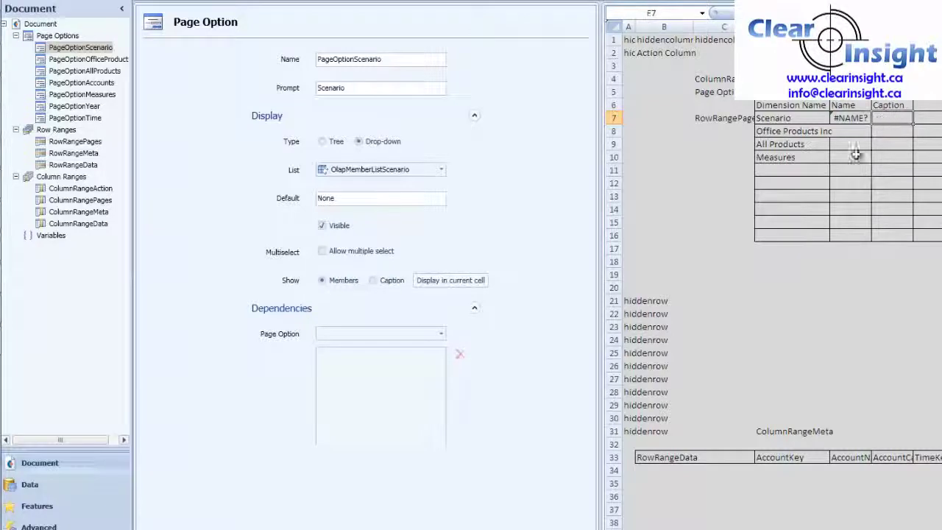
left_click(383, 281)
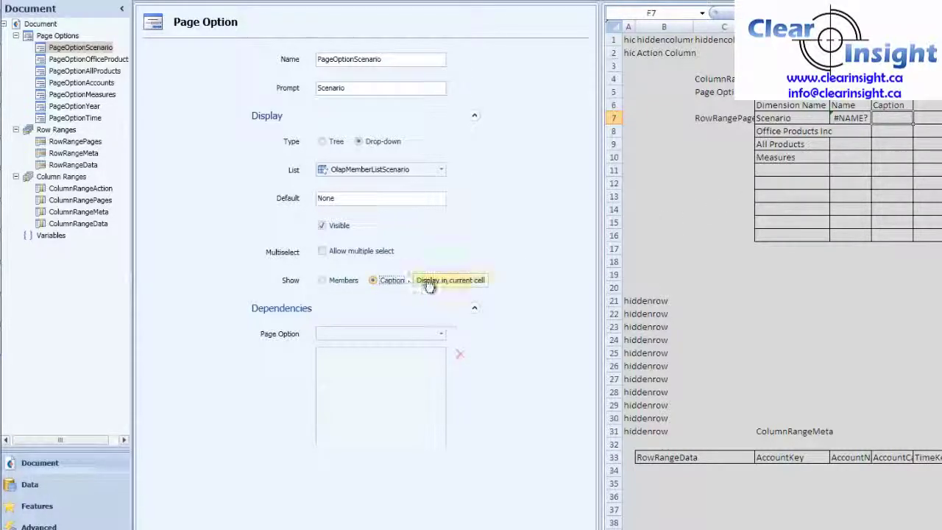
left_click(332, 281)
left_click(451, 280)
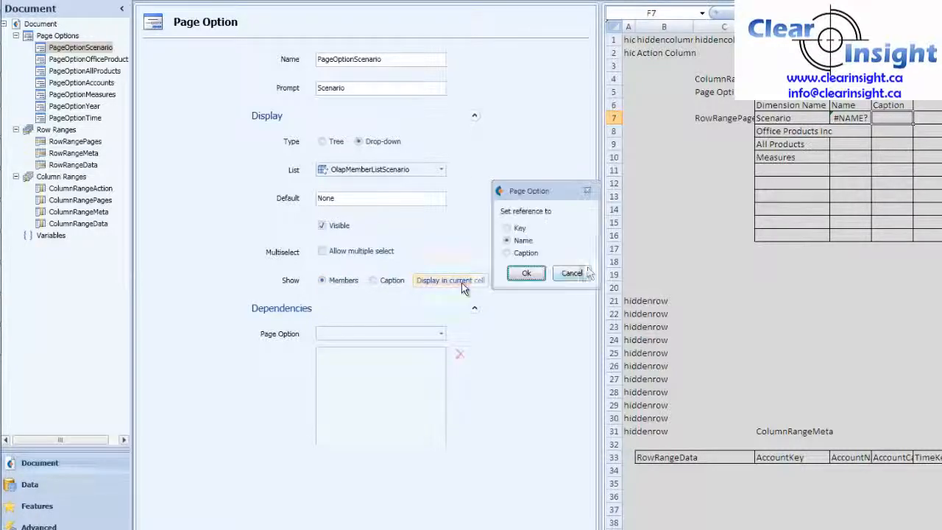
left_click(507, 253)
left_click(526, 273)
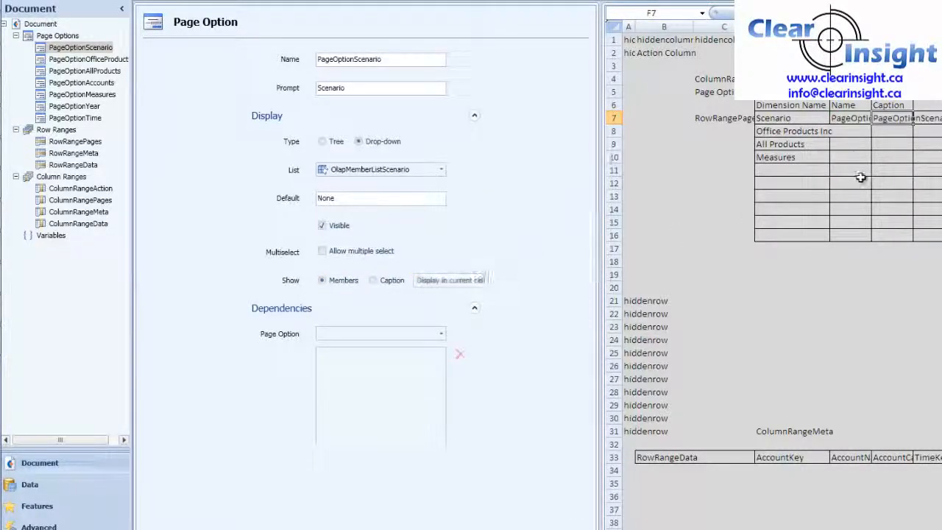
left_click(850, 133)
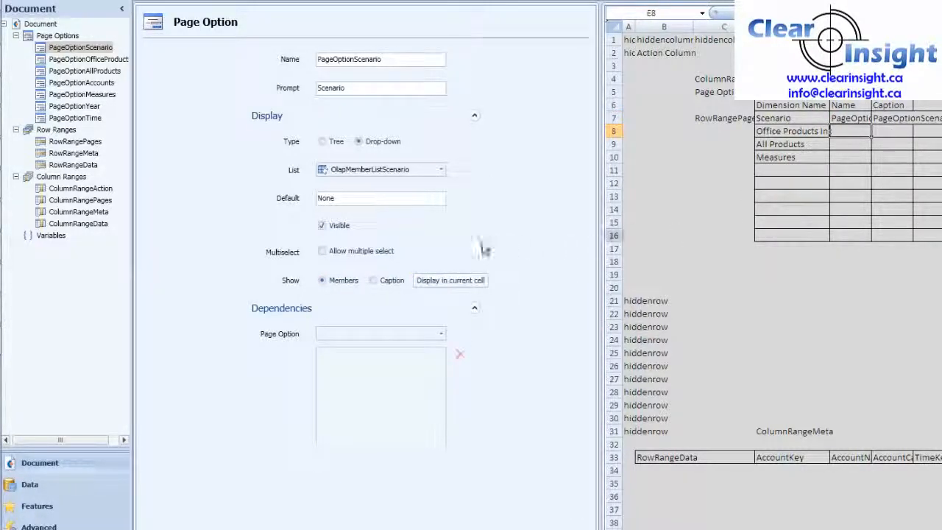
- Place PageOptionOfficeProductsInc Name and Caption references in E8 and F8
left_click(87, 59)
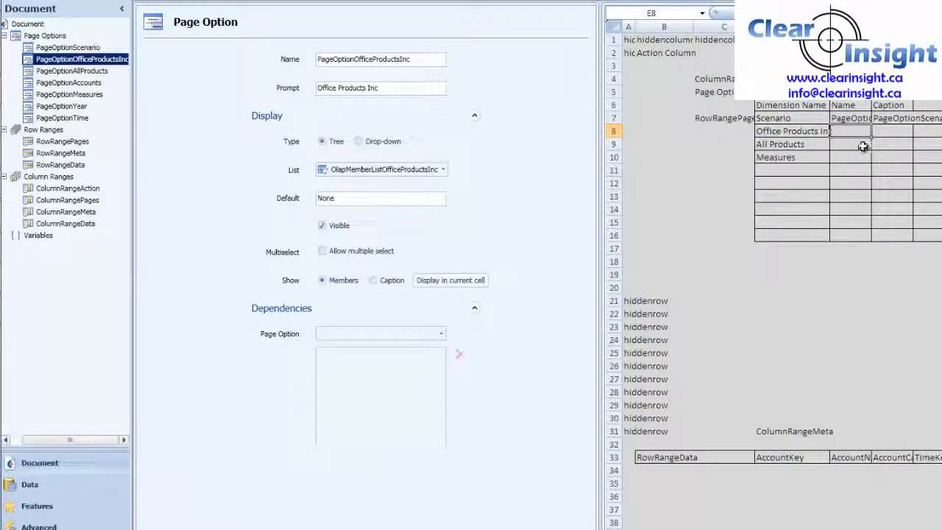
left_click(851, 131)
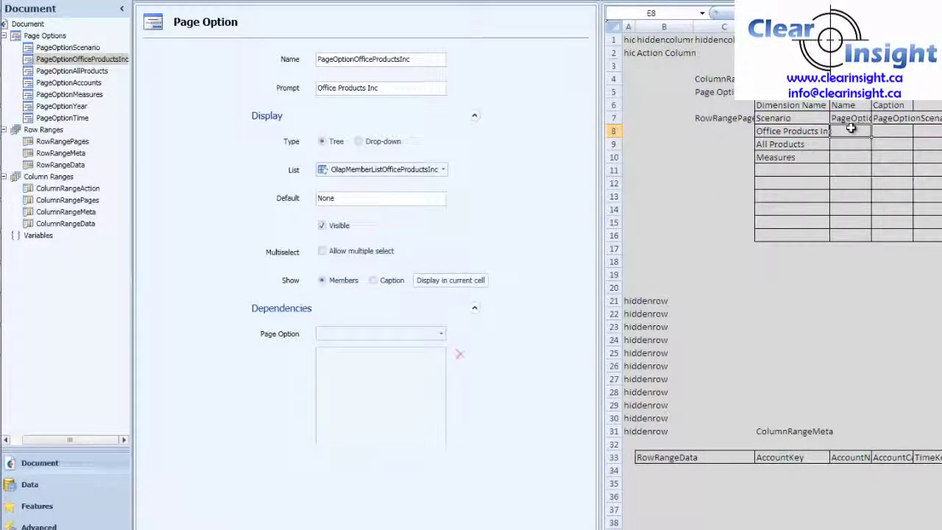
left_click(451, 280)
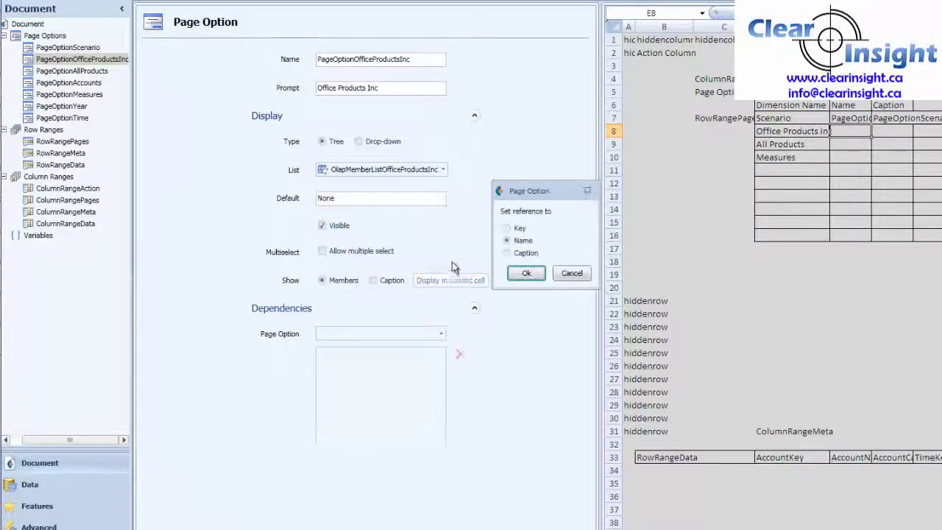
left_click(526, 275)
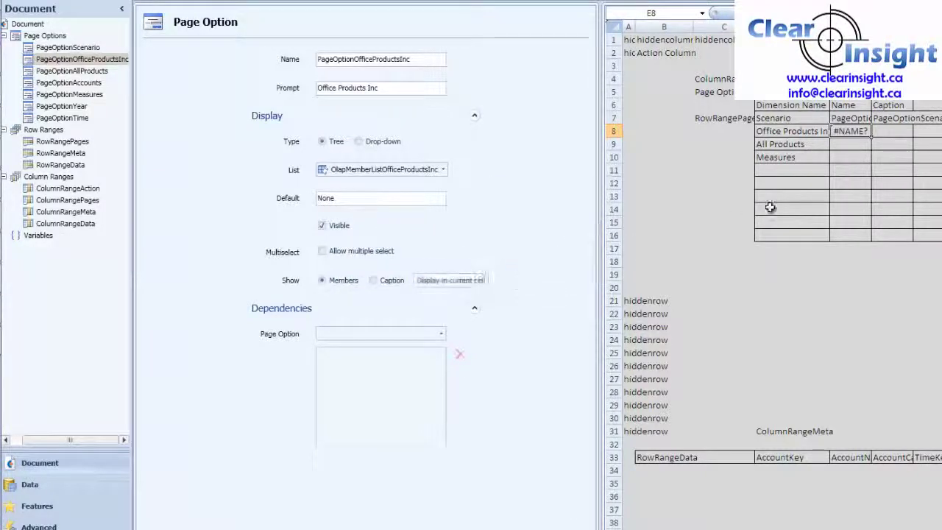
left_click(892, 134)
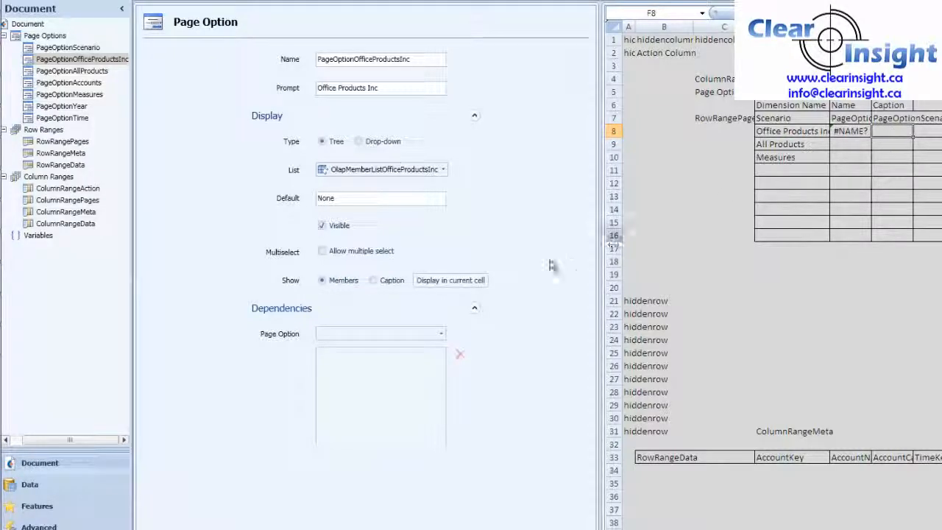
left_click(451, 280)
left_click(506, 253)
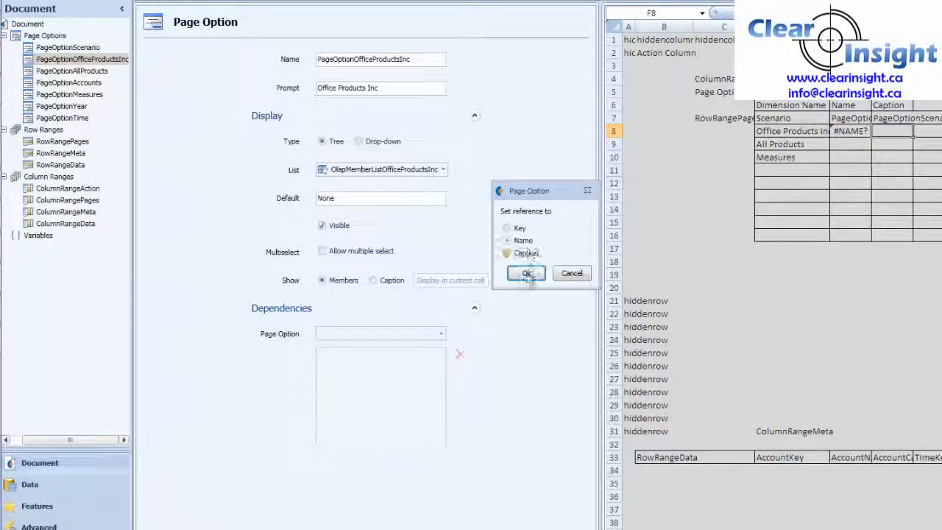
left_click(526, 273)
- Place PageOptionAllProducts Name and Caption references in E9 and F9
left_click(846, 145)
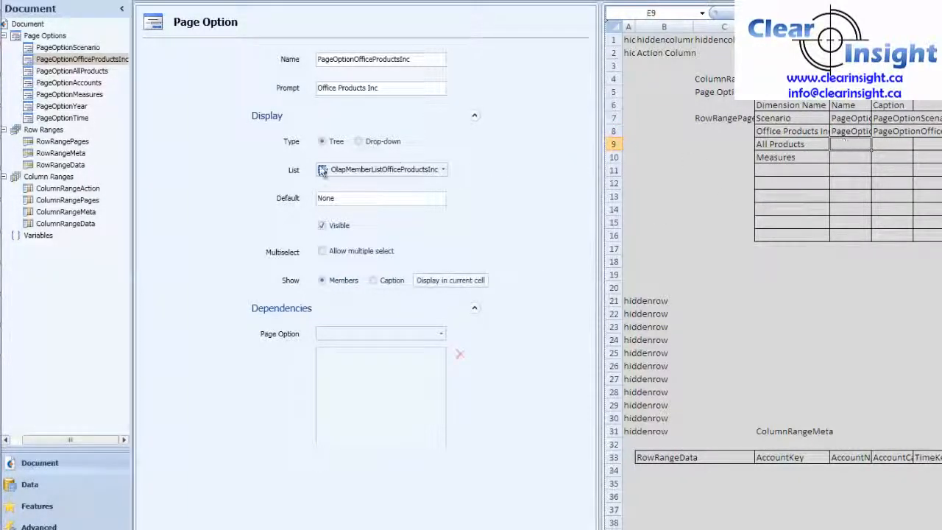
left_click(71, 71)
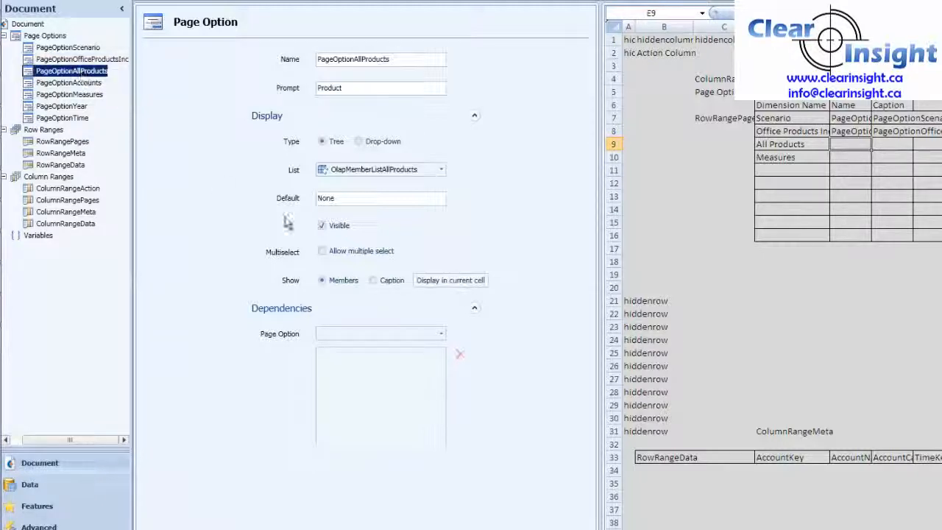
left_click(450, 279)
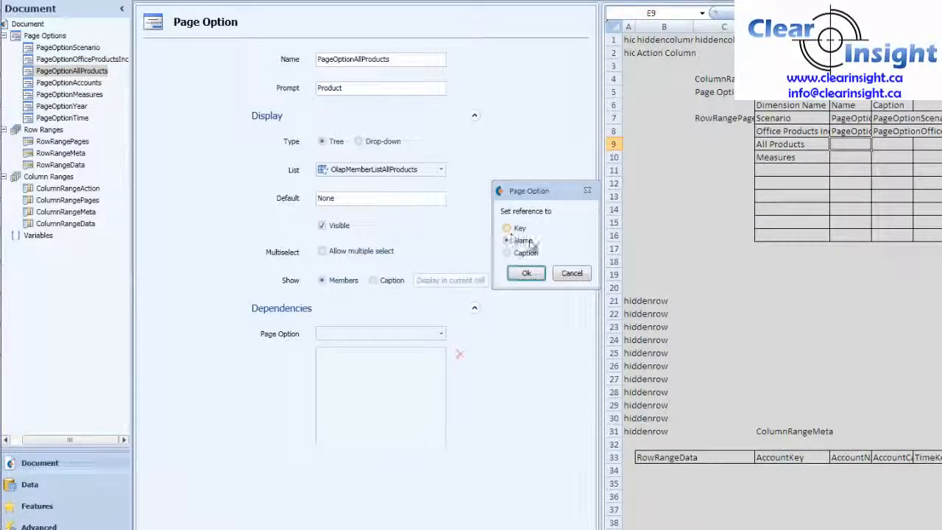
left_click(526, 273)
left_click(894, 145)
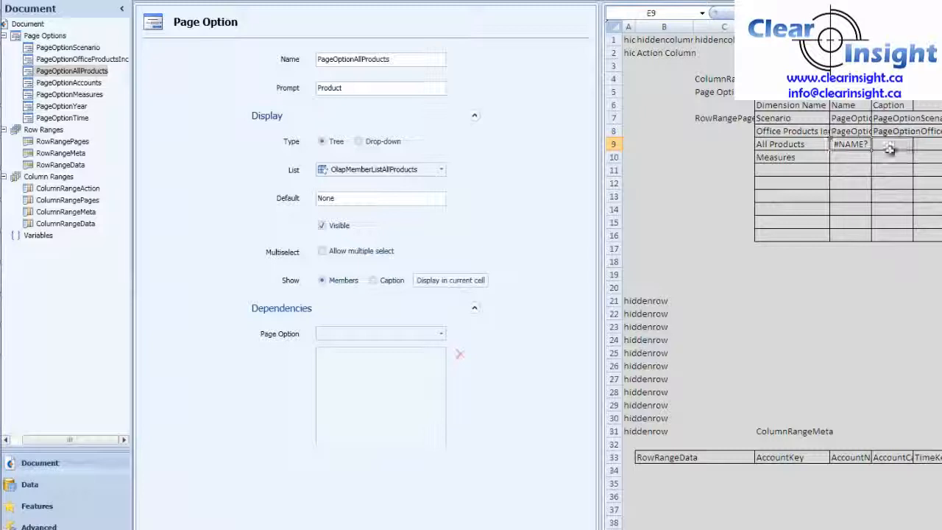
left_click(450, 280)
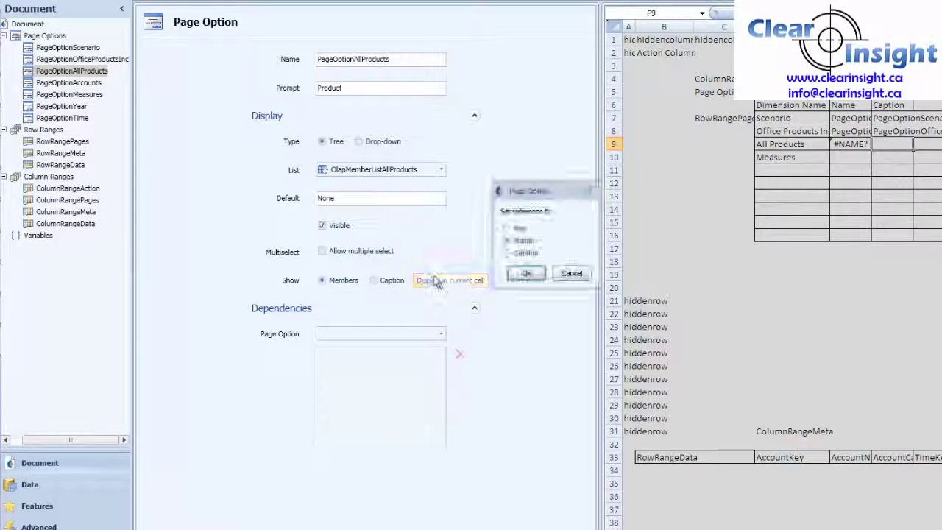
left_click(526, 273)
left_click(846, 158)
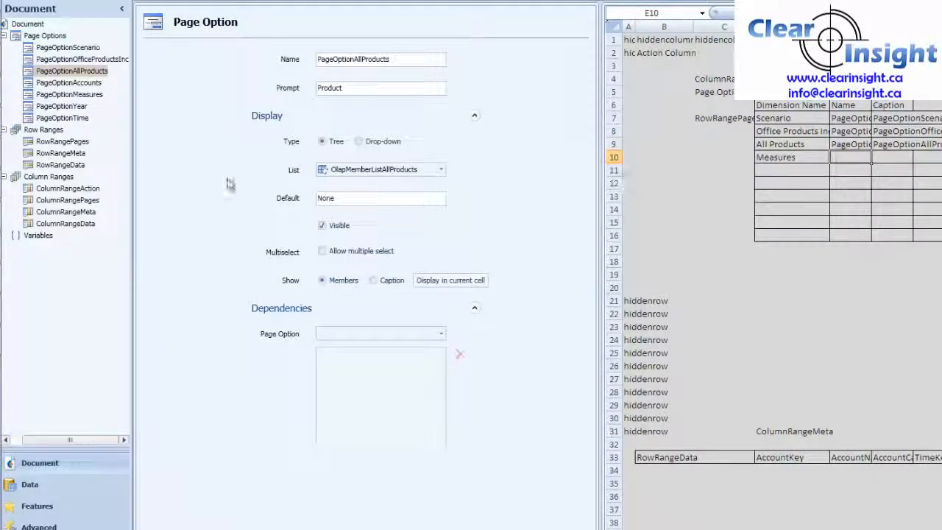
left_click(69, 95)
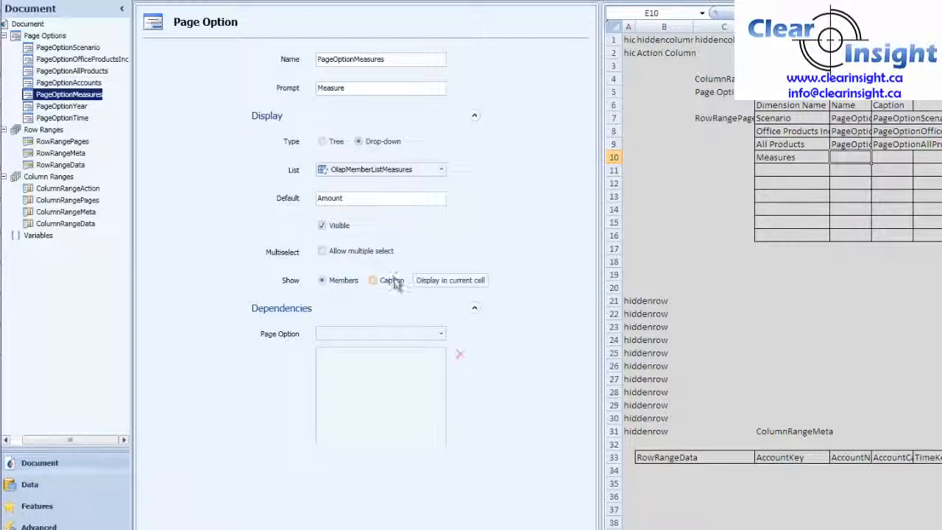
left_click(450, 280)
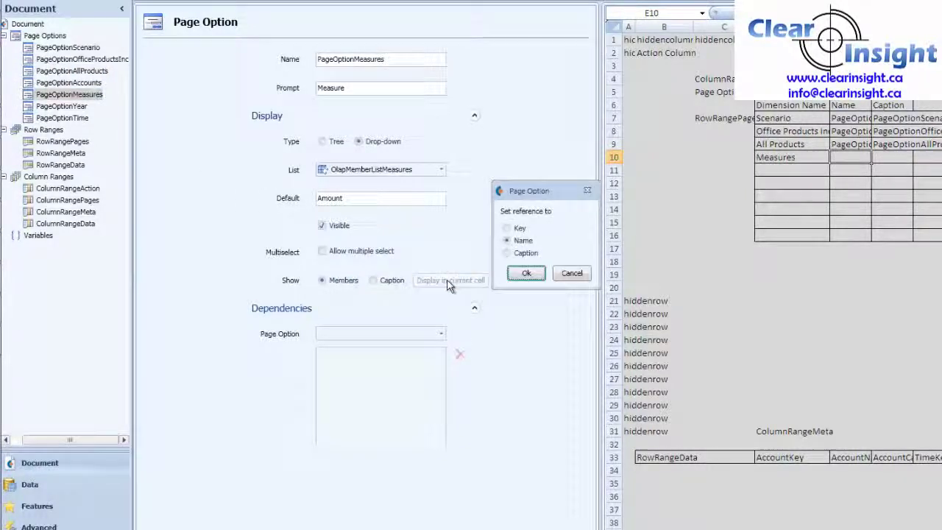
left_click(526, 273)
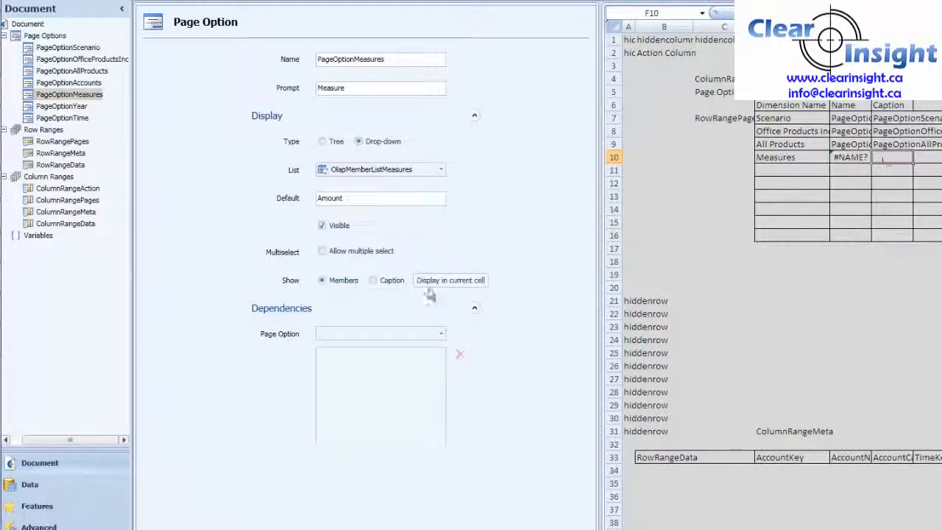
left_click(451, 280)
left_click(507, 253)
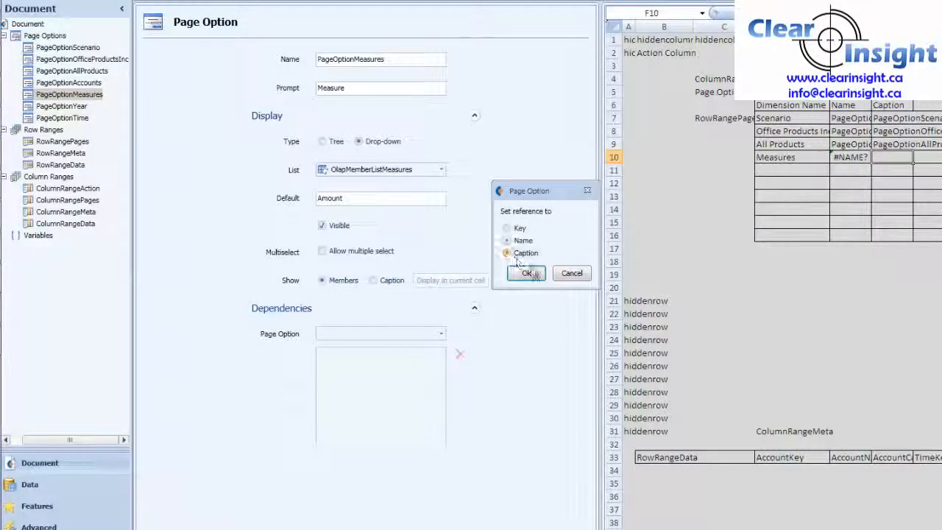
left_click(526, 273)
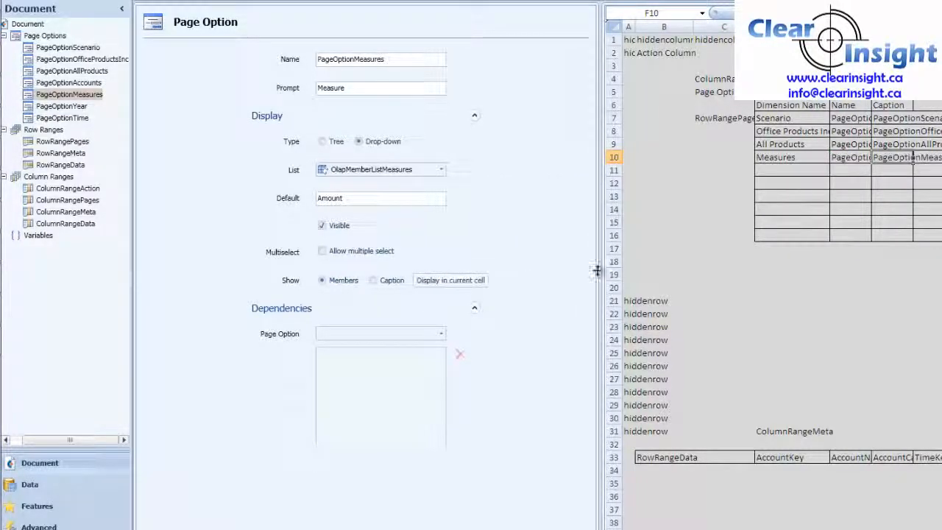
left_click(806, 185)
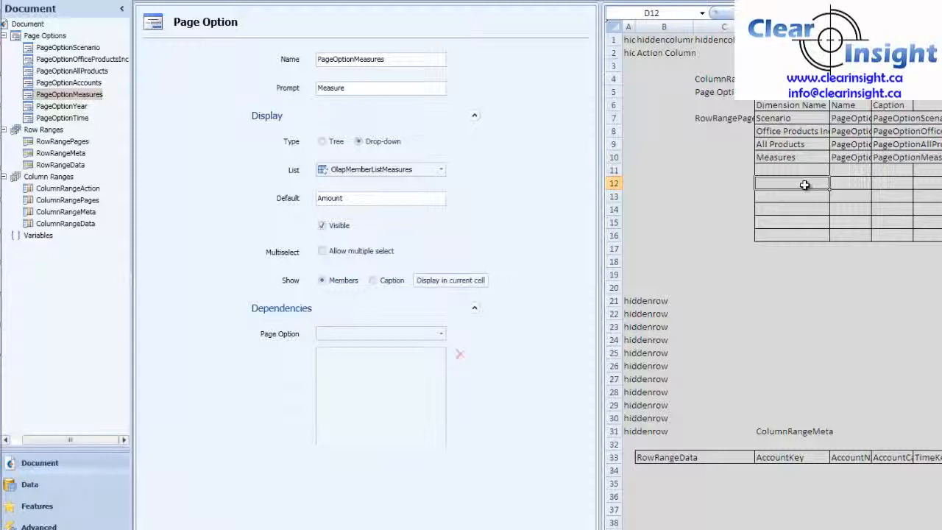
left_click(898, 172)
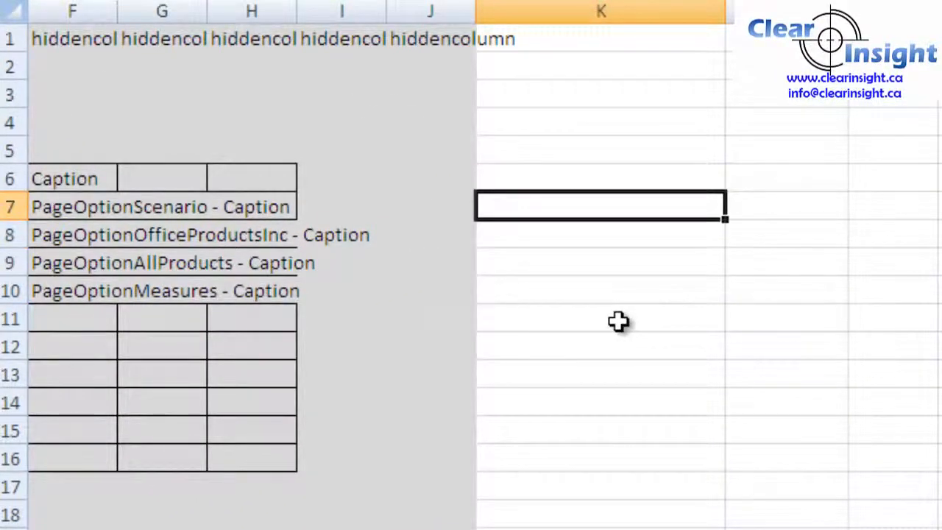
type("=")
- Enter =F7, =F8, =F9 and =F10 in K7:K10 to repeat the four page-option captions
key("Left")
key("Left")
key("Left")
key("Left")
key("Left")
key("Return")
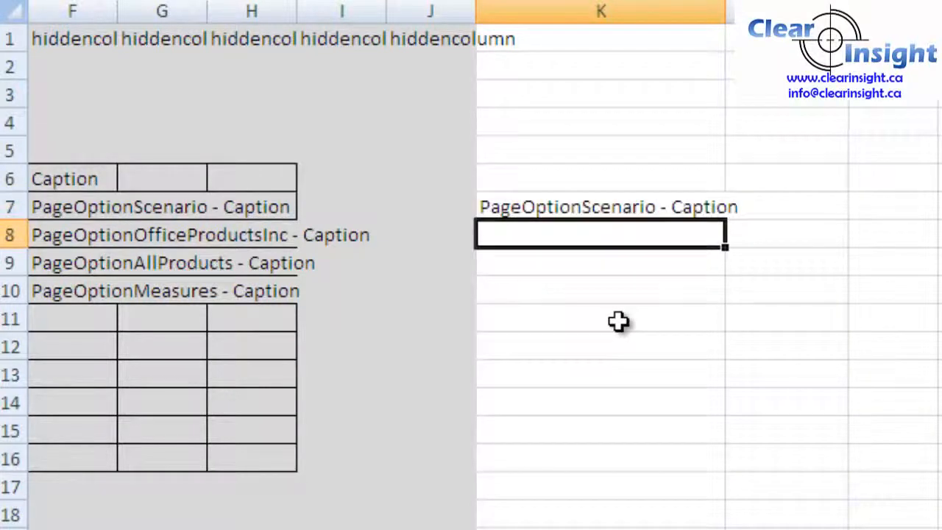
type("=")
key("Left")
key("Left")
key("Left")
key("Left")
key("Left")
key("Return")
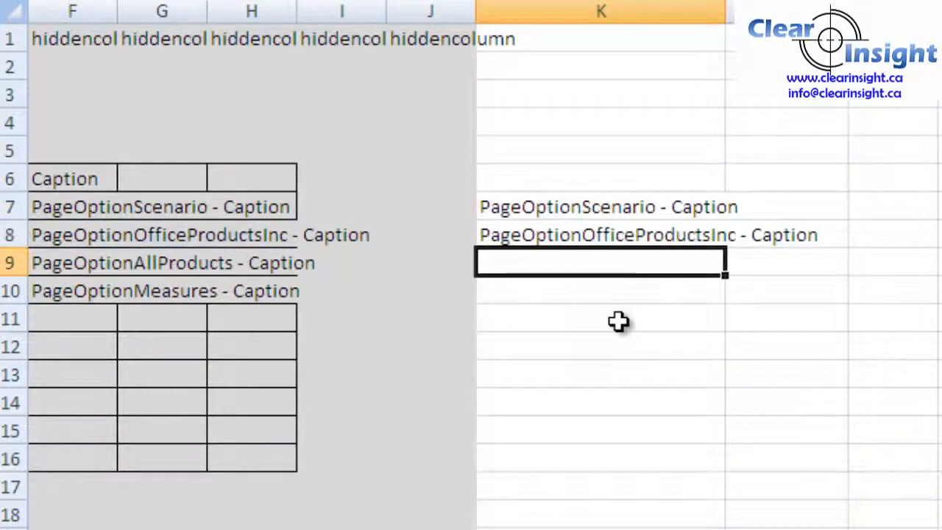
type("=")
key("Left")
key("Left")
key("Left")
key("Left")
key("Left")
key("Return")
type("=")
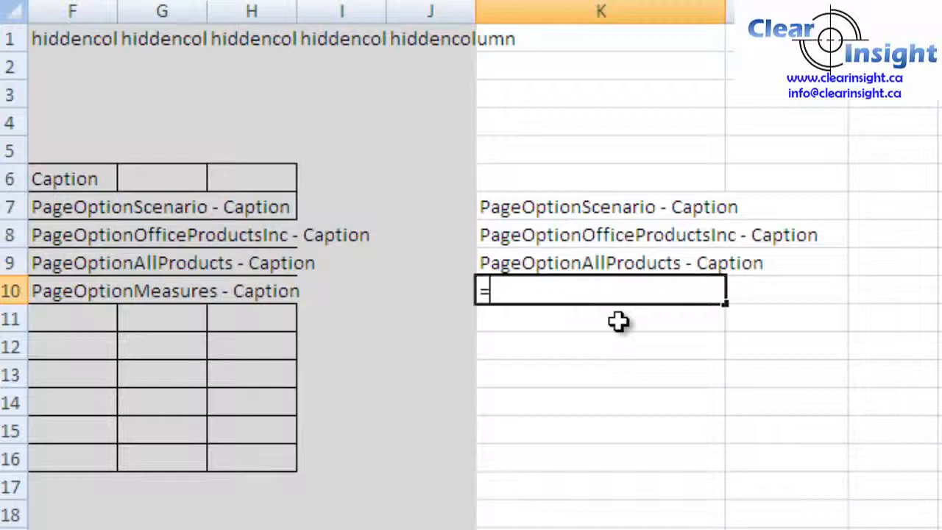
key("Left")
key("Left")
key("Left")
key("Left")
key("Left")
key("Return")
key("Up")
key("Left")
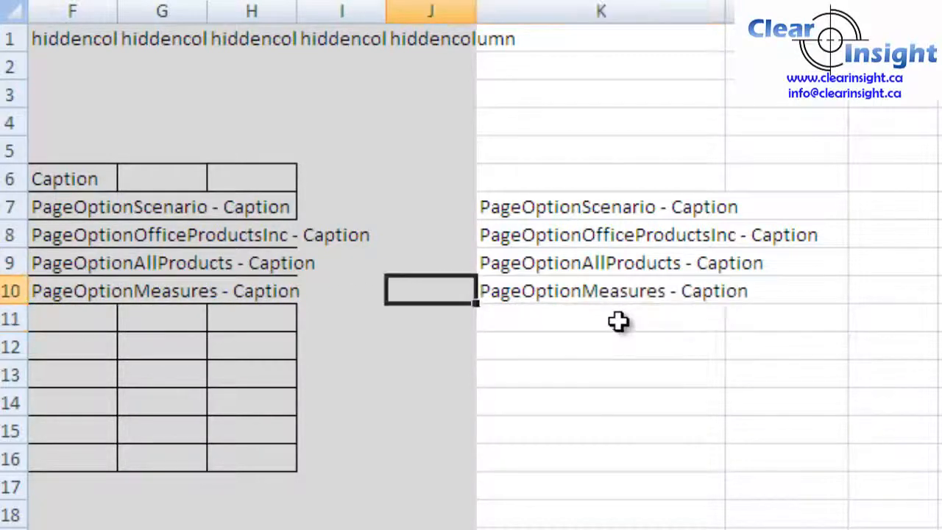
- Review the copied caption formulas and move to row 12, the first unused row
key("Right")
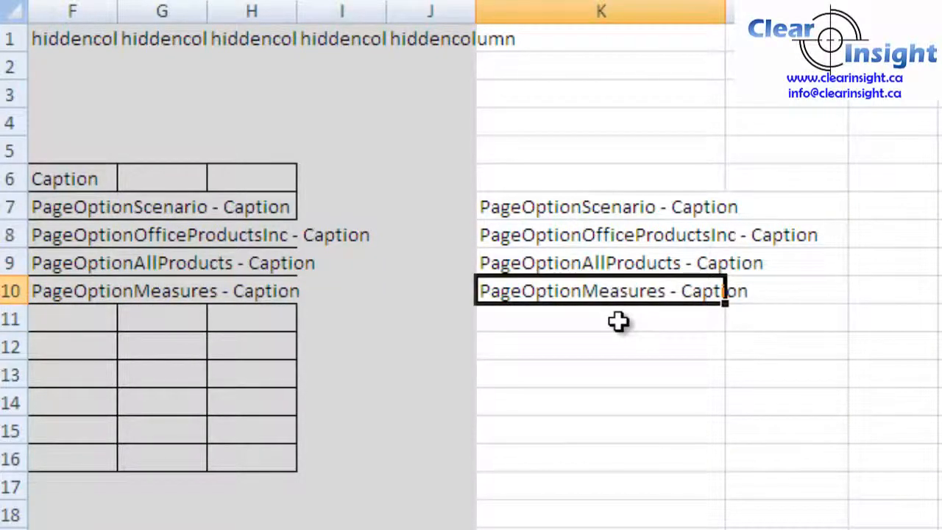
key("Up")
key("Up")
key("Up")
key("Down")
key("Down")
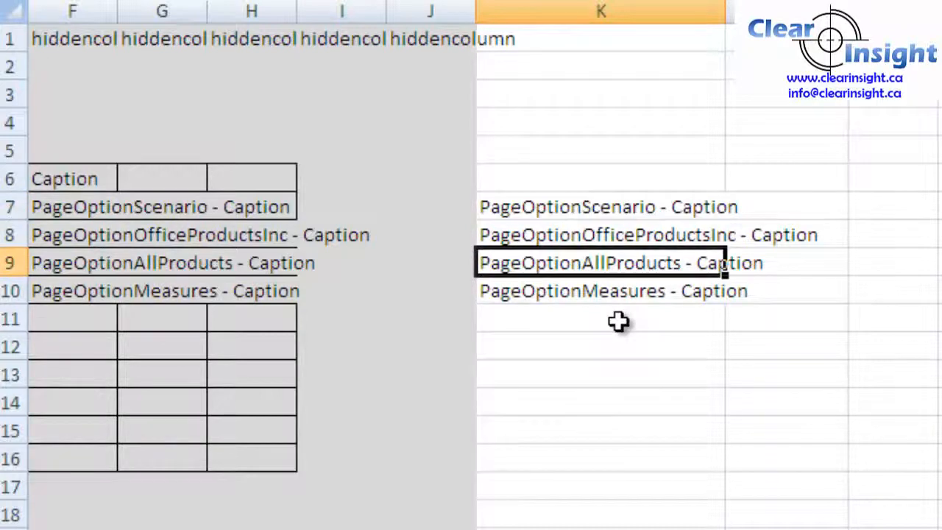
key("Down")
key("Left")
key("Left")
key("Left")
key("Left")
key("Left")
key("Left")
key("Left")
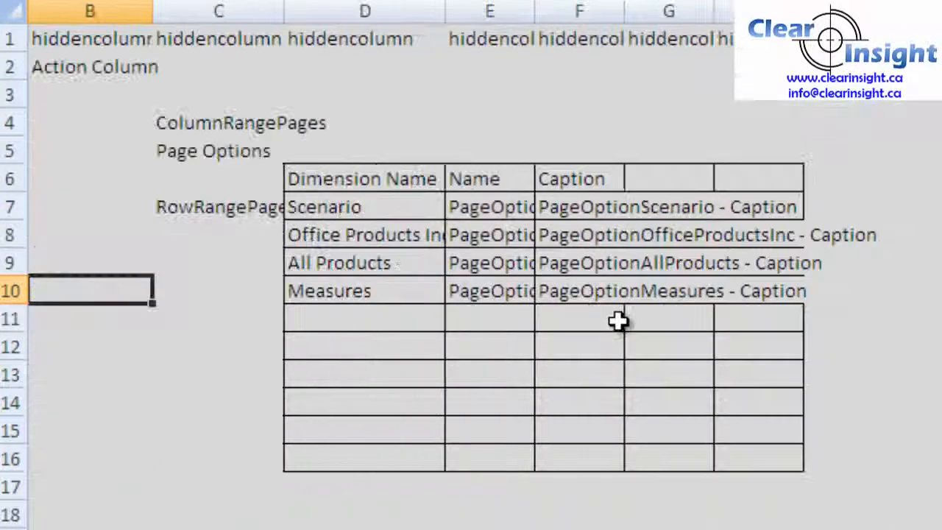
key("Right")
key("Left")
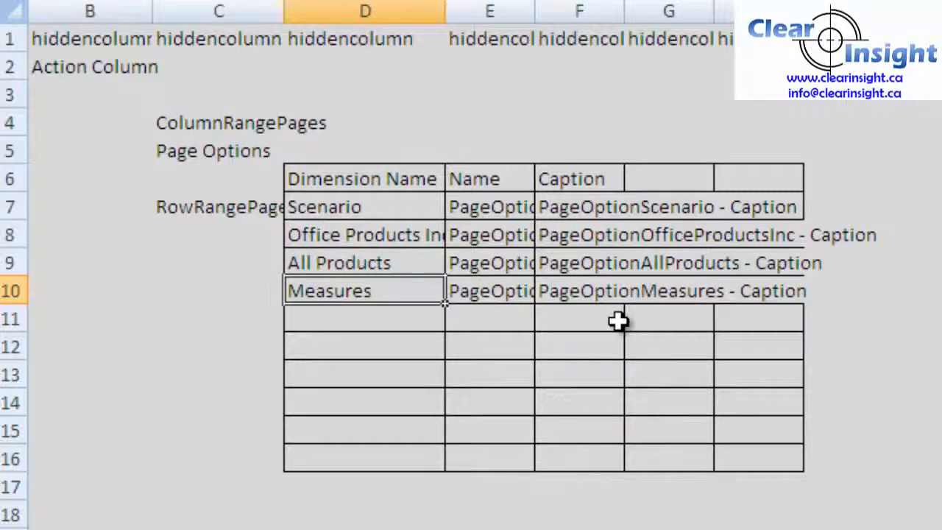
key("Up")
key("Right")
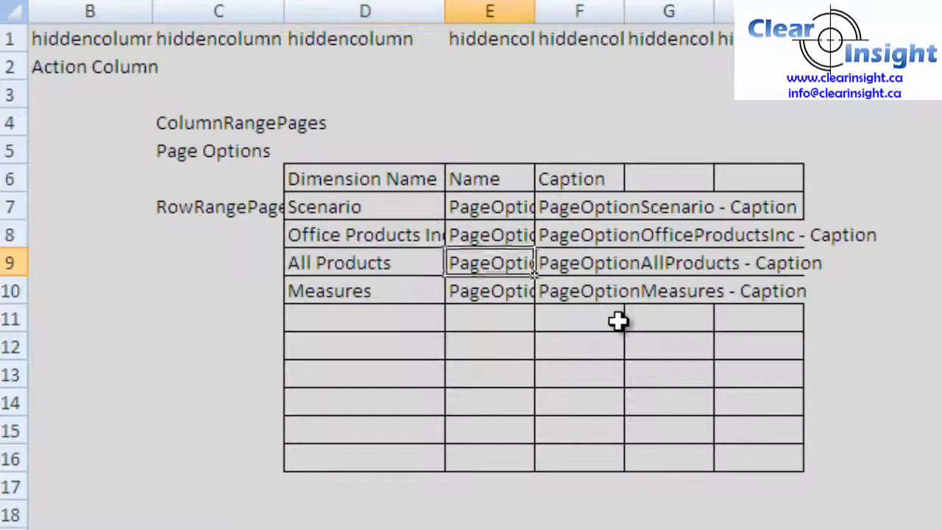
key("Right")
key("Right")
key("Right")
key("Right")
key("Down")
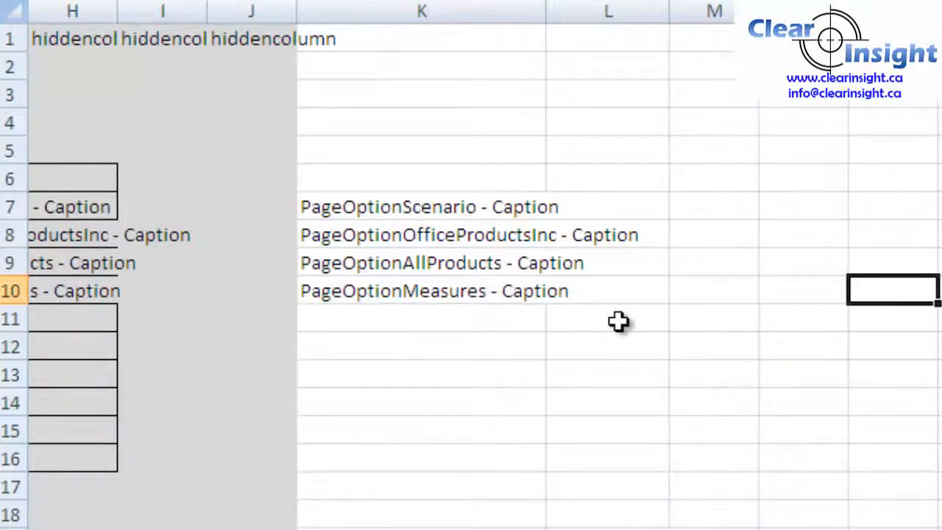
key("Down")
key("Down")
key("Left")
key("Left")
key("Left")
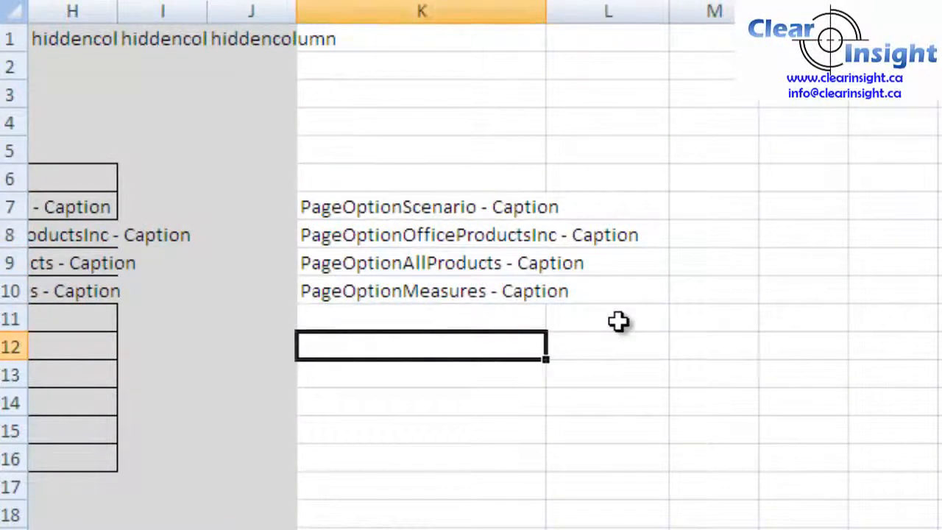
key("Left")
key("Left")
key("Left")
key("Left")
key("Left")
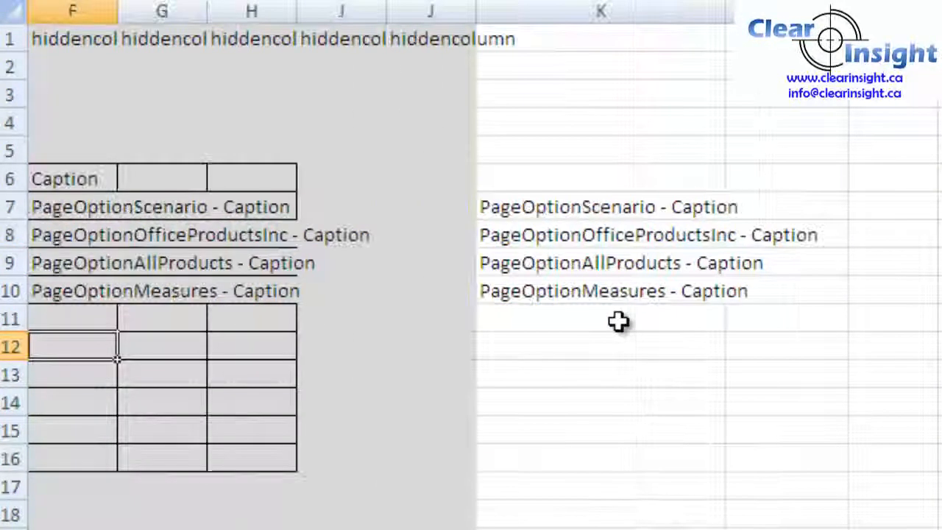
key("Left")
key("Left")
key("Left")
- Enter hiddenrow in A12 and fill the marker down through A12:A18 with Ctrl+D
key("Down")
key("Up")
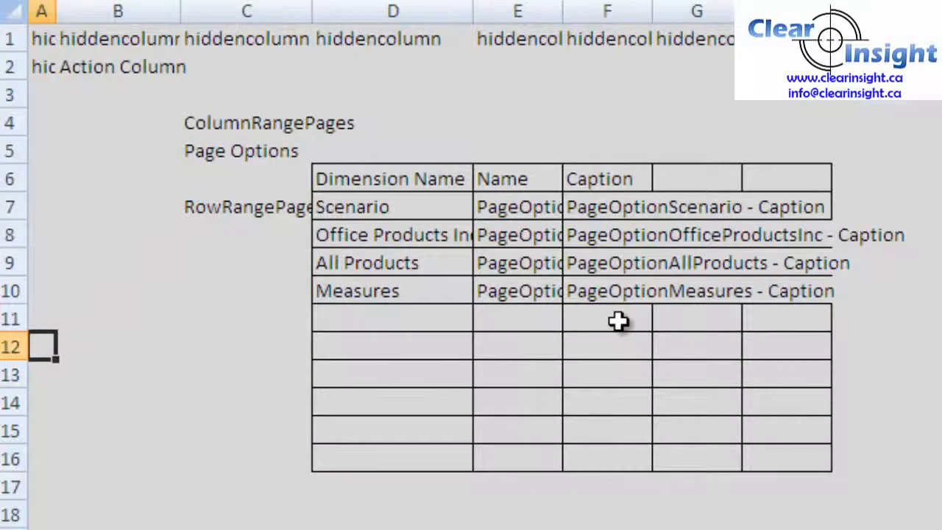
type("hiddenrow")
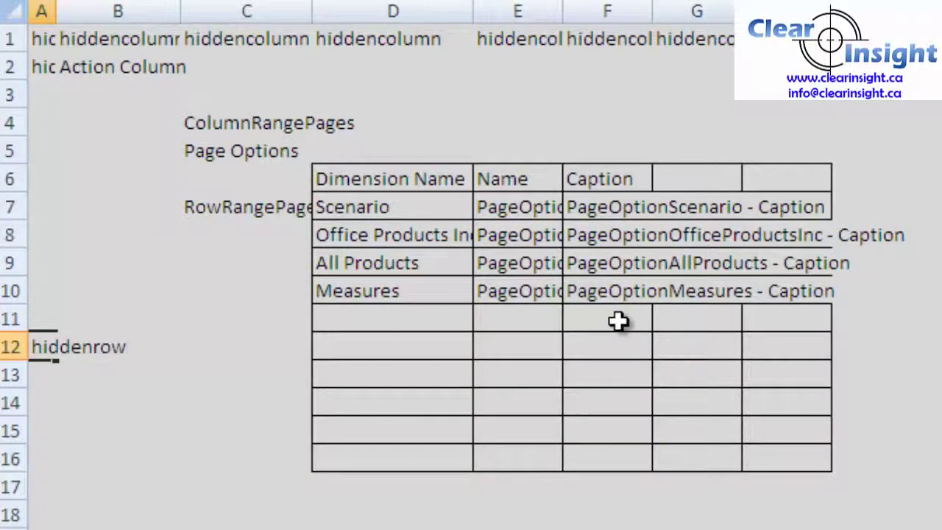
key("Return")
key("shift+Up")
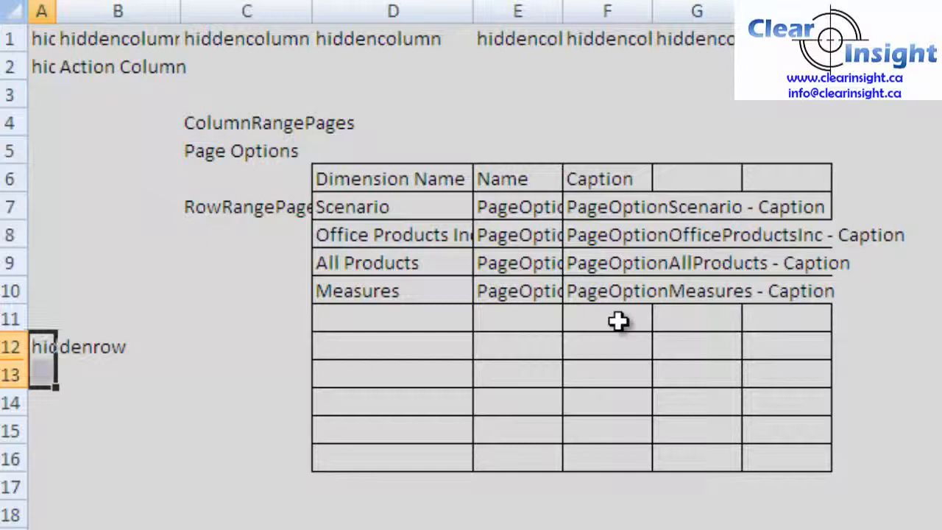
key("shift+Down")
key("shift+Down")
key("shift+Down")
key("ctrl+d")
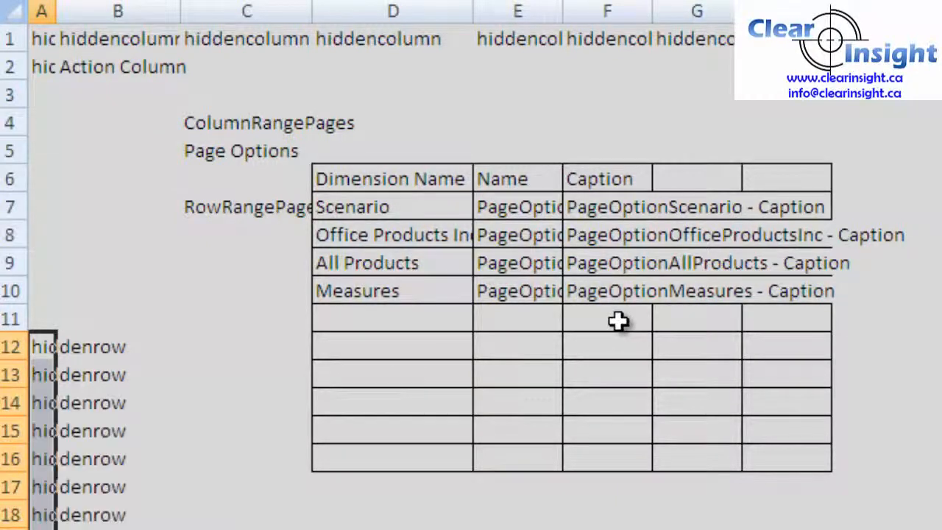
- Select row 12 and all rows below it to shade them grey
left_click(10, 346)
key("ctrl+shift+Down")
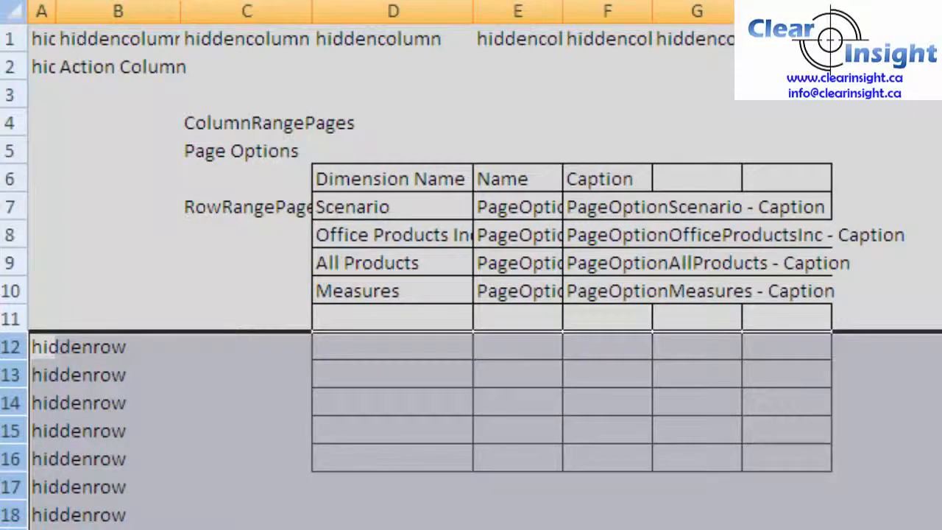
scroll(471, 265, "right", 10)
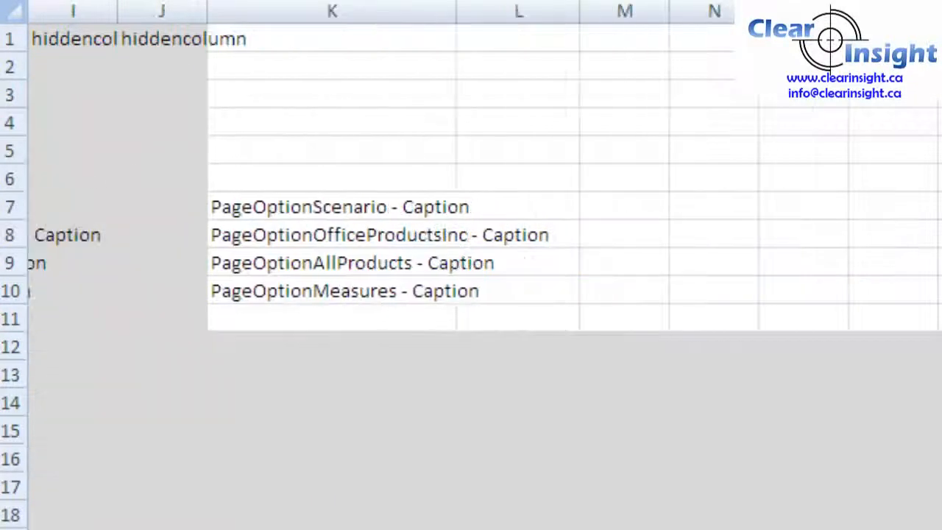
- Navigate along row 4 to cell K4 beside the copied captions
left_click(339, 11)
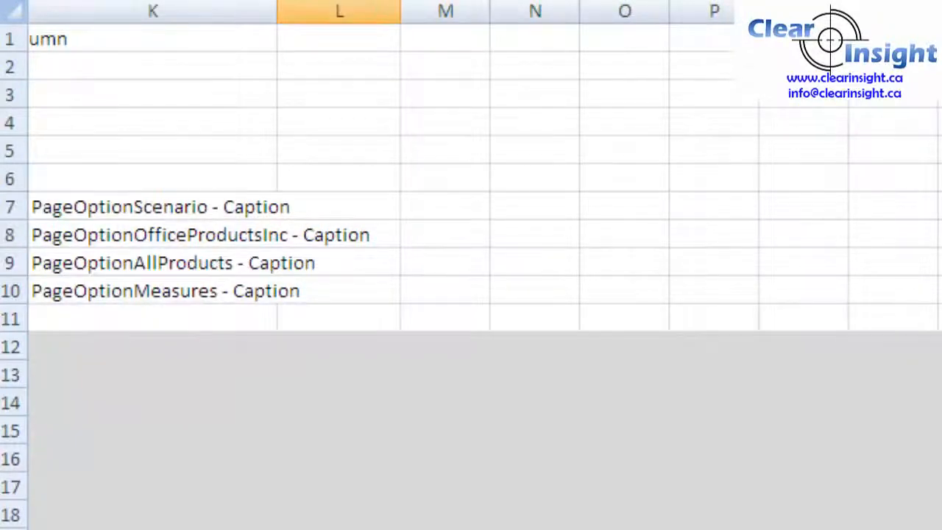
scroll(471, 265, "left", 2)
left_click(162, 11)
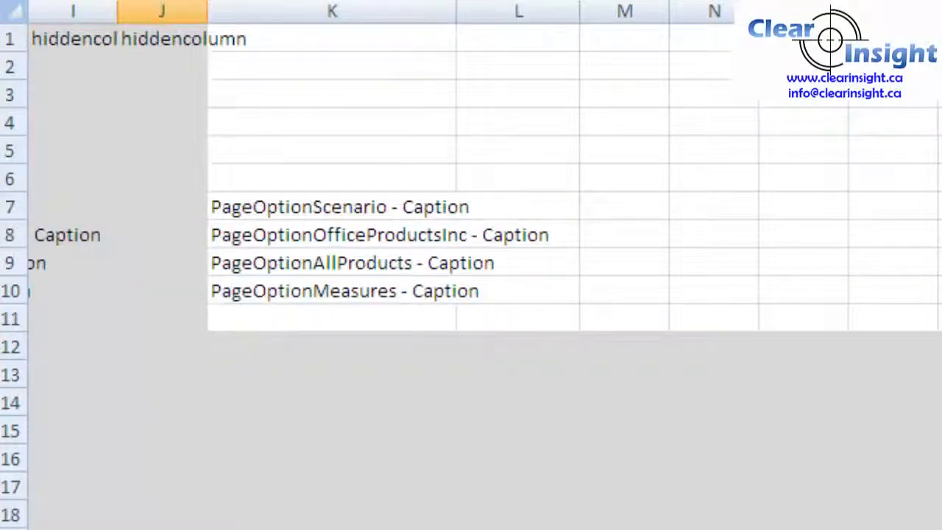
key("Up")
key("Up")
key("Up")
key("Up")
key("Up")
key("Up")
key("Up")
key("Up")
key("Up")
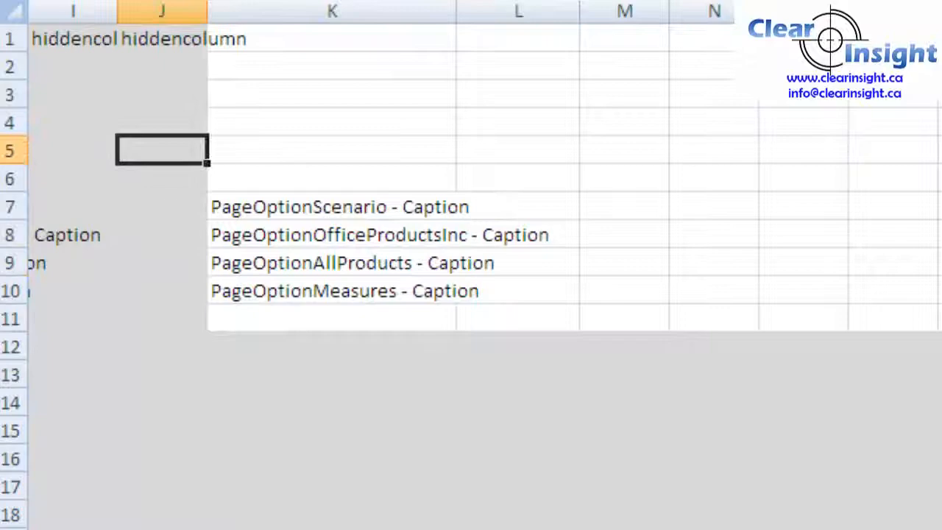
key("Up")
key("Right")
key("Left")
key("Left")
key("Left")
key("Left")
key("Left")
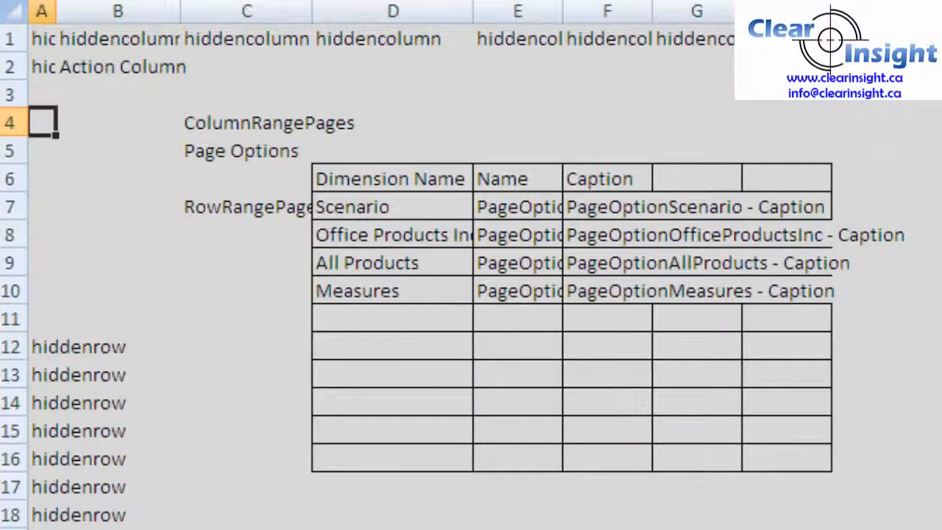
key("Right")
key("Right")
key("Right")
key("Right")
key("Right")
key("Right")
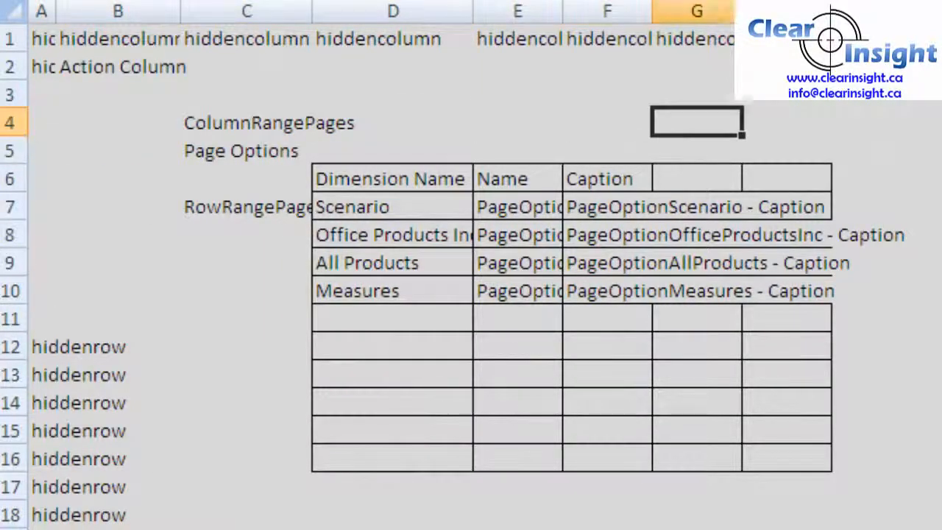
key("Right")
key("Right")
key("Right")
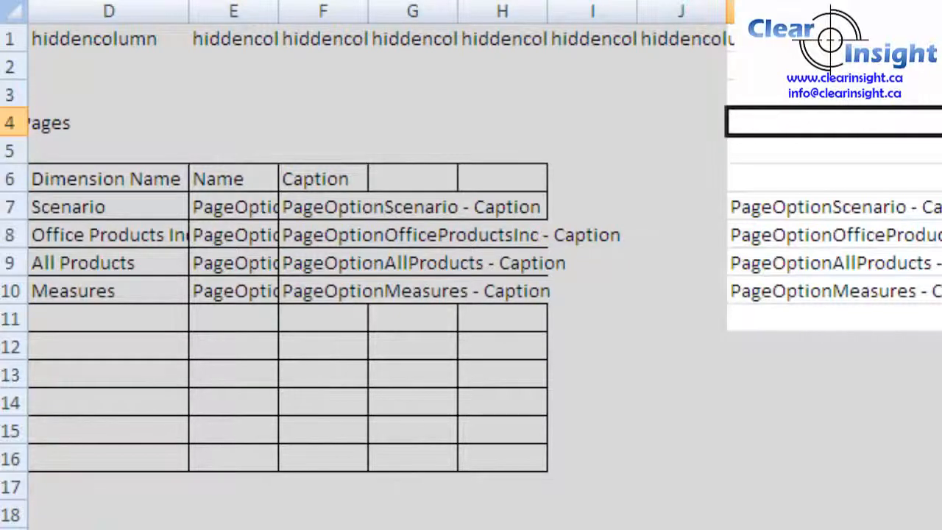
type("Validat")
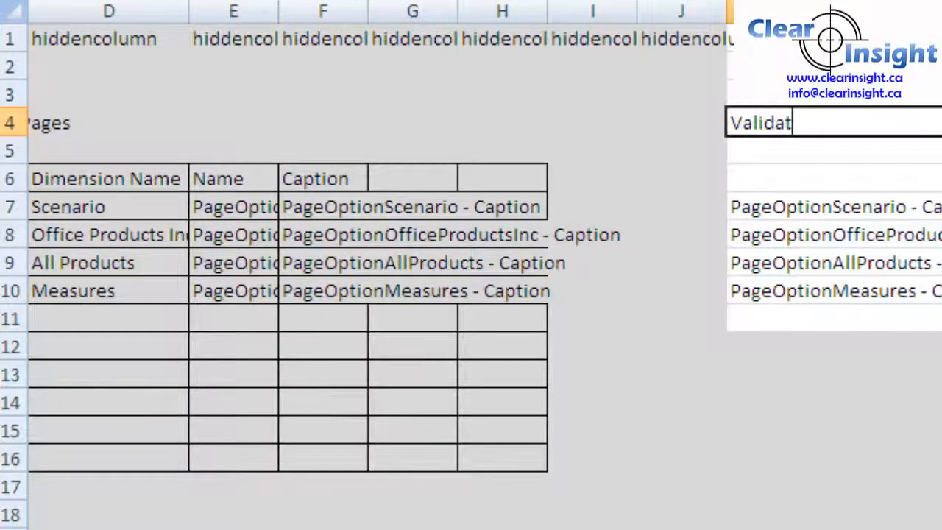
type("eport")
- Enter the title Validation Report in K4 and return to the start of the sheet
key("Return")
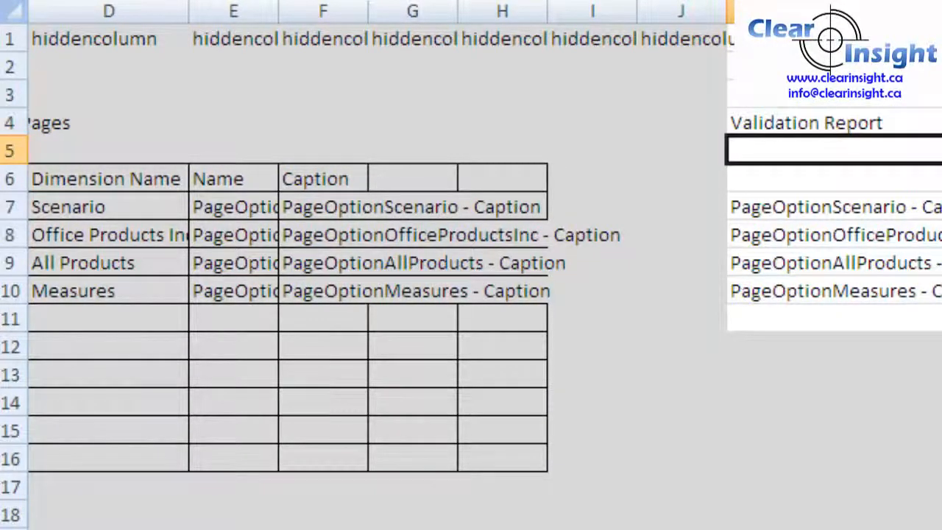
key("Up")
key("Up")
key("Up")
key("Up")
key("Left")
key("Left")
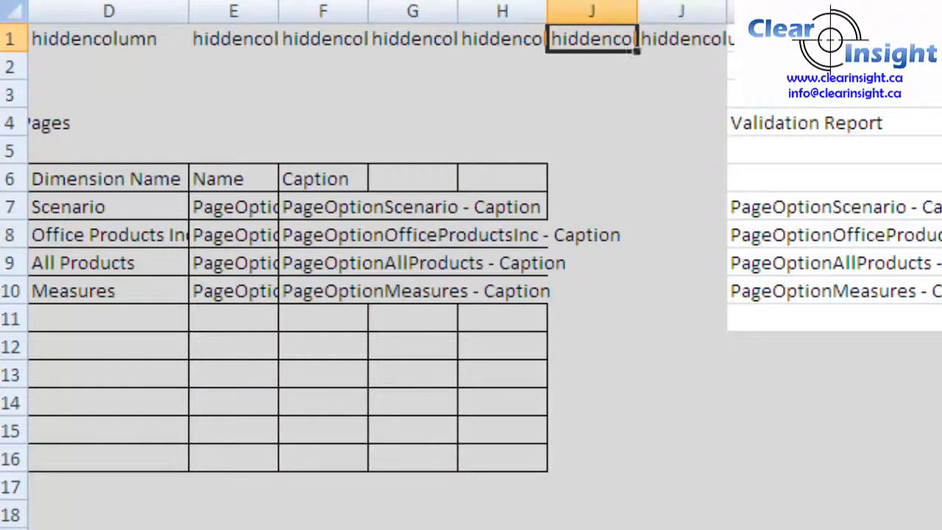
key("ctrl+Home")
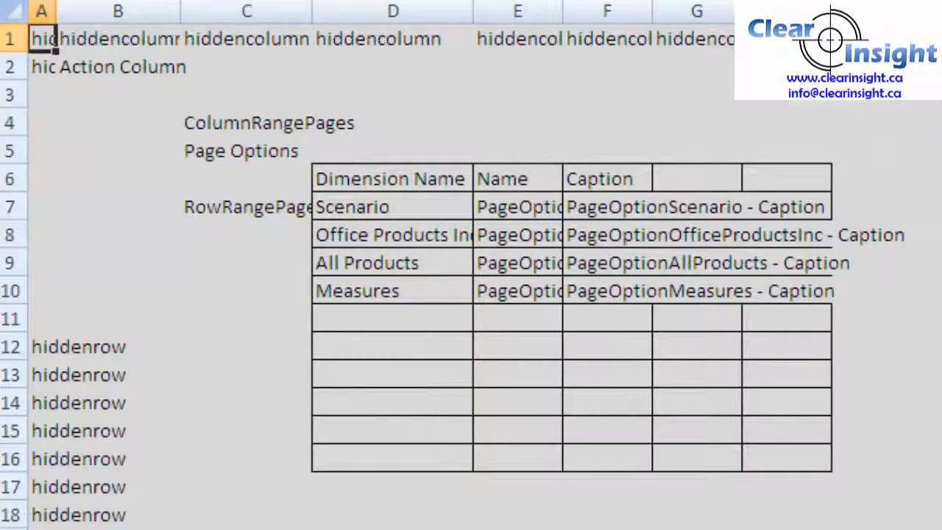
- Review the marker row and check the existing contents along row 2
left_click(10, 37)
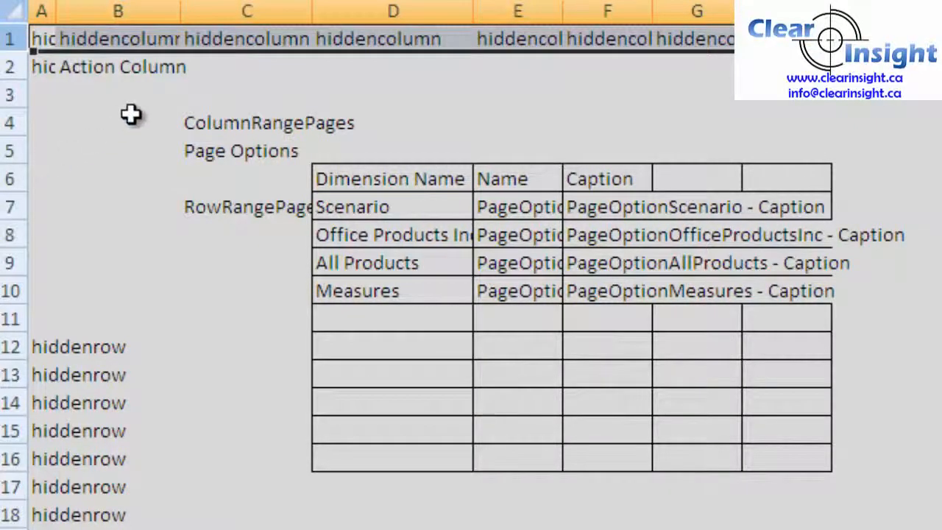
left_click(42, 68)
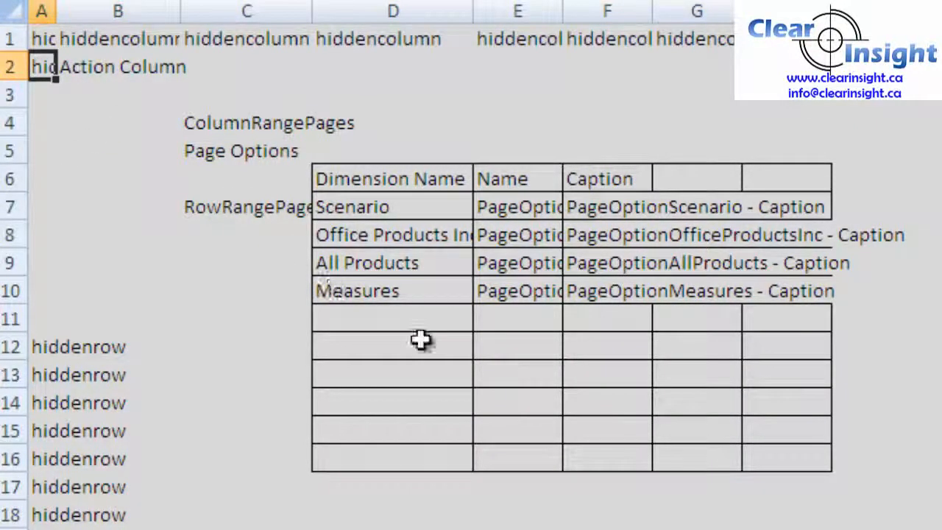
key("Tab")
key("Tab")
key("Tab")
key("Tab")
key("Tab")
key("Tab")
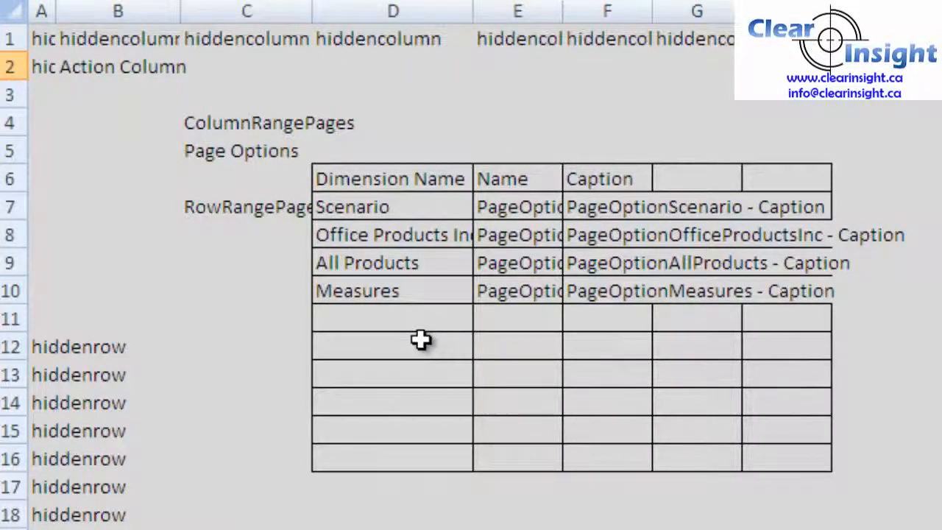
key("Tab")
key("Tab")
key("shift+Tab")
key("Home")
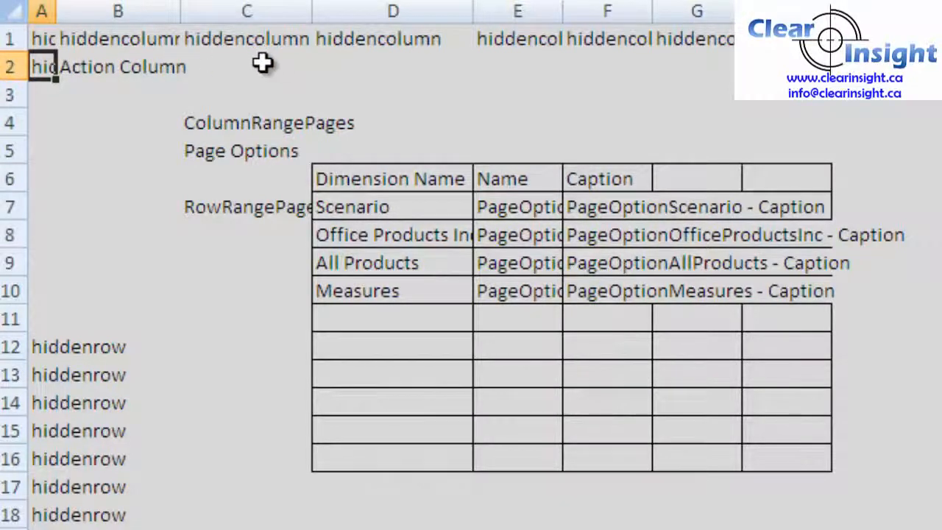
- Enter hiddenrow in cell C2 and verify row 2, then move toward the report area
left_click(258, 65)
type("hidde")
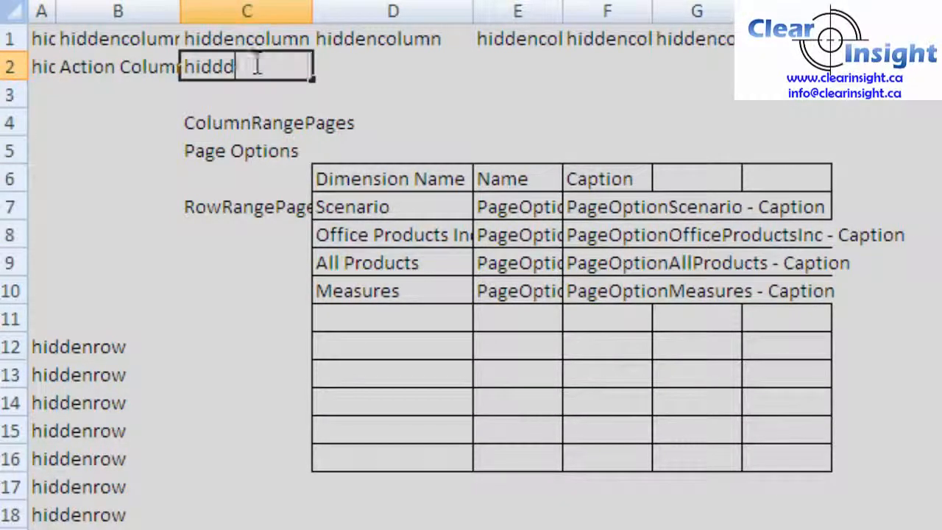
type("nrow")
key("Return")
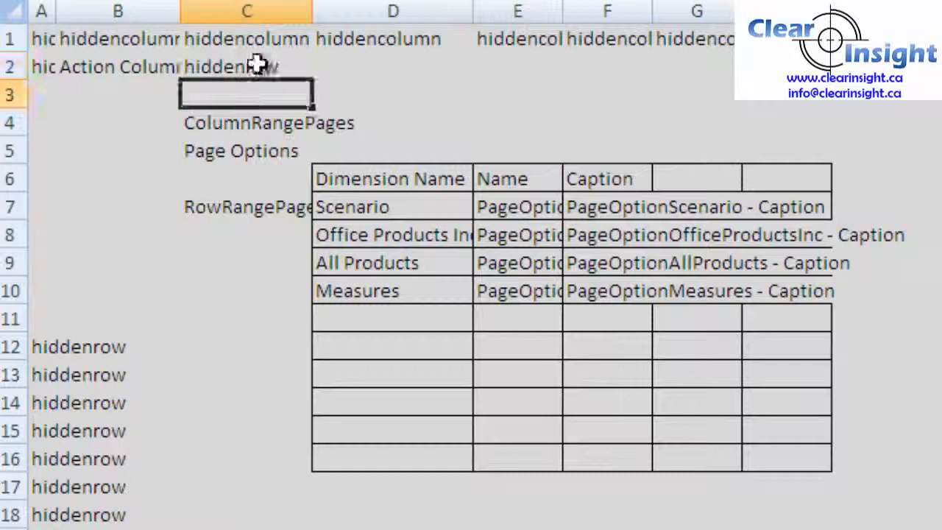
left_click(13, 68)
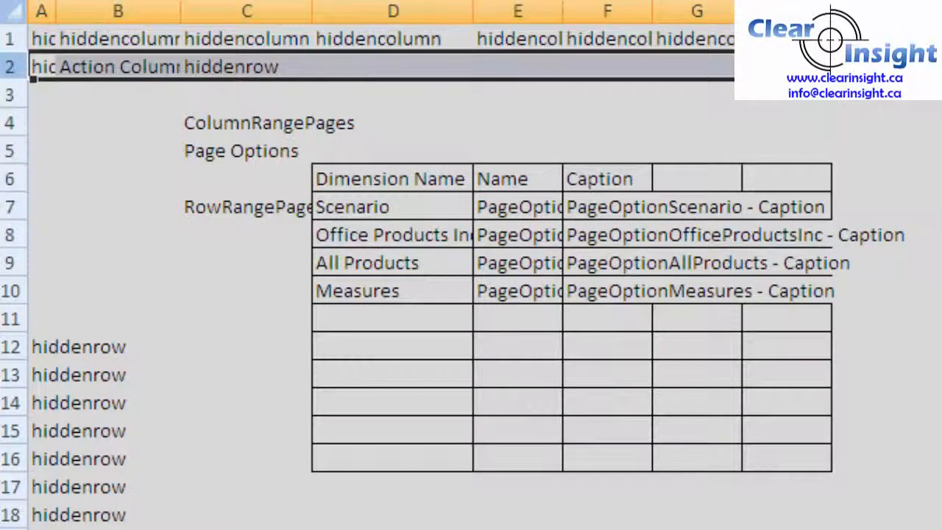
left_click(386, 96)
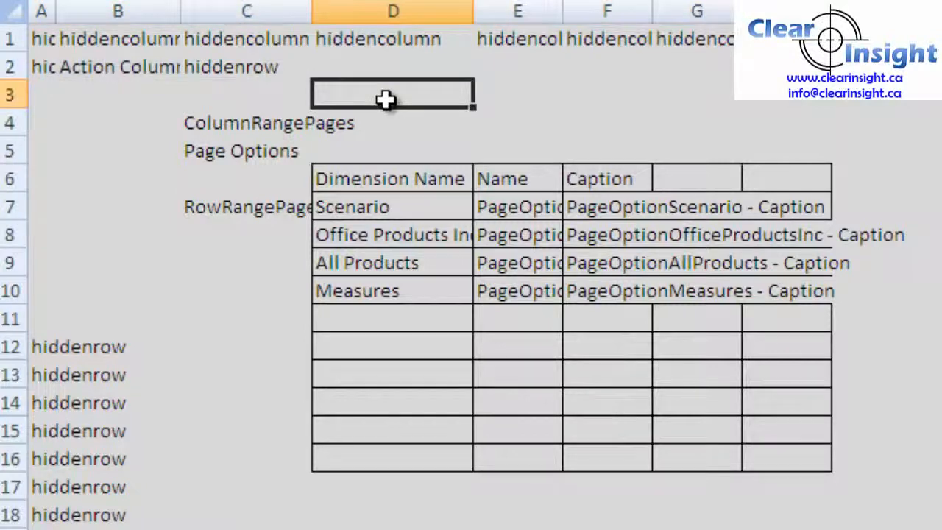
key("Right")
- Look over the Validation Report area and select an empty cell below the grid
key("Right")
key("Right")
key("Right")
key("Right")
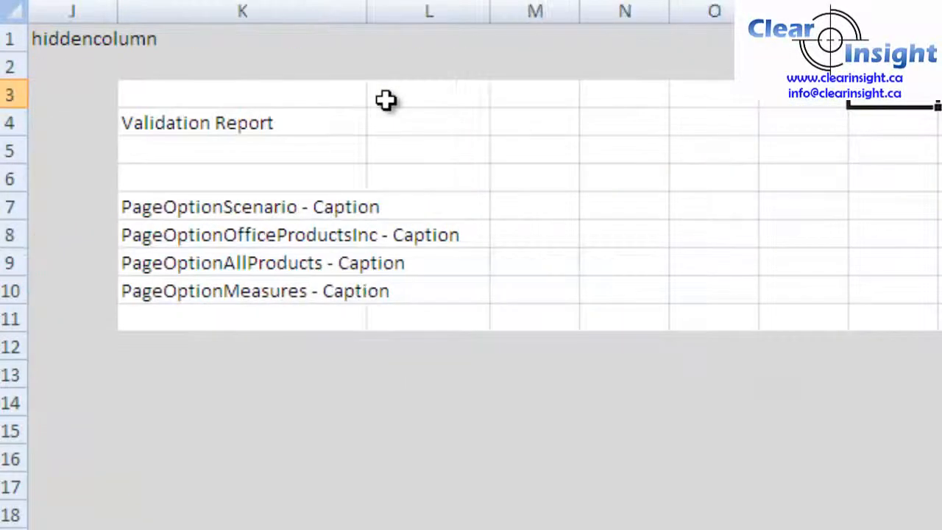
key("Right")
key("Left")
key("Left")
key("Left")
key("Left")
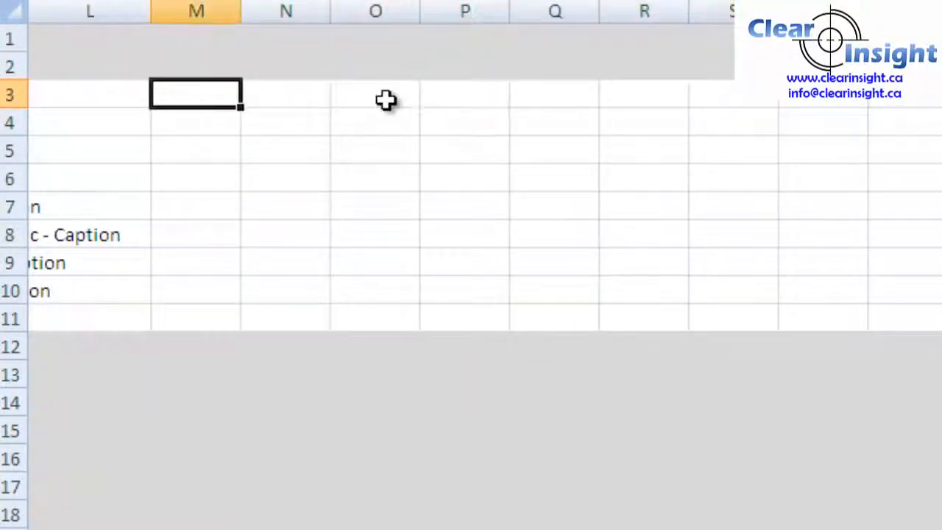
key("Left")
key("Left")
key("Left")
key("Left")
key("Left")
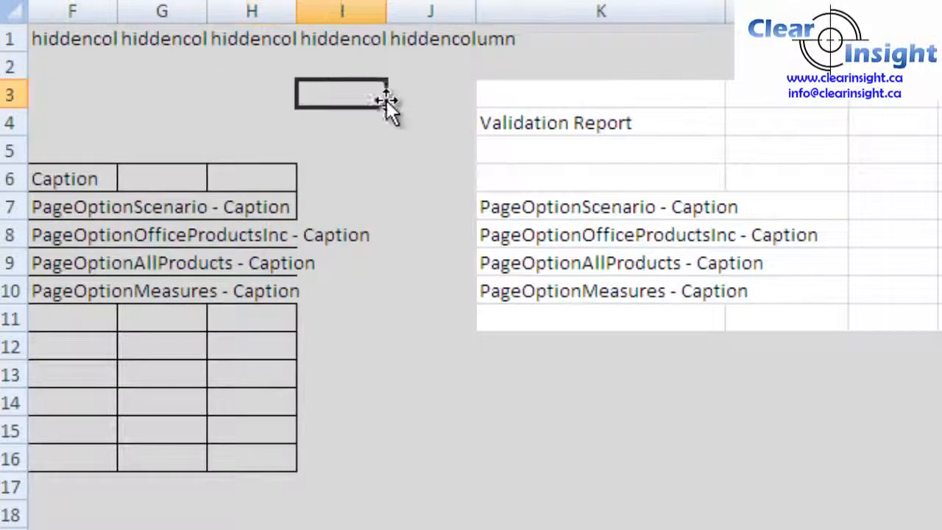
key("Down")
key("Down")
key("Down")
key("Down")
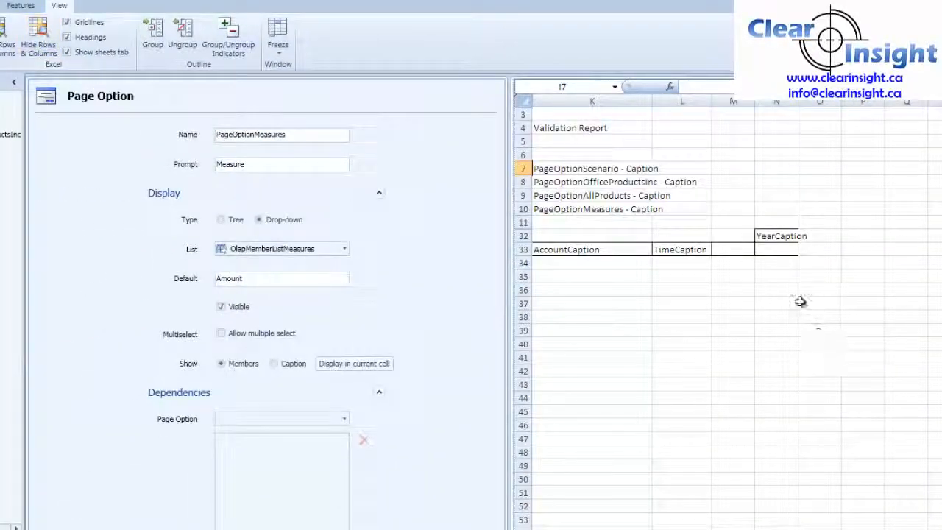
left_click(817, 303)
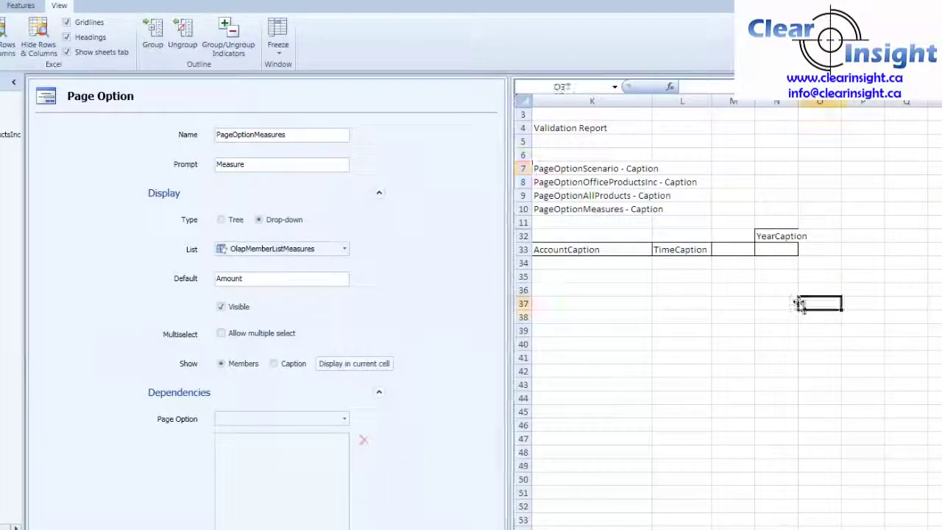
- Hide gridlines and headings, widening column N under YearCaption while headings are briefly shown
left_click(83, 26)
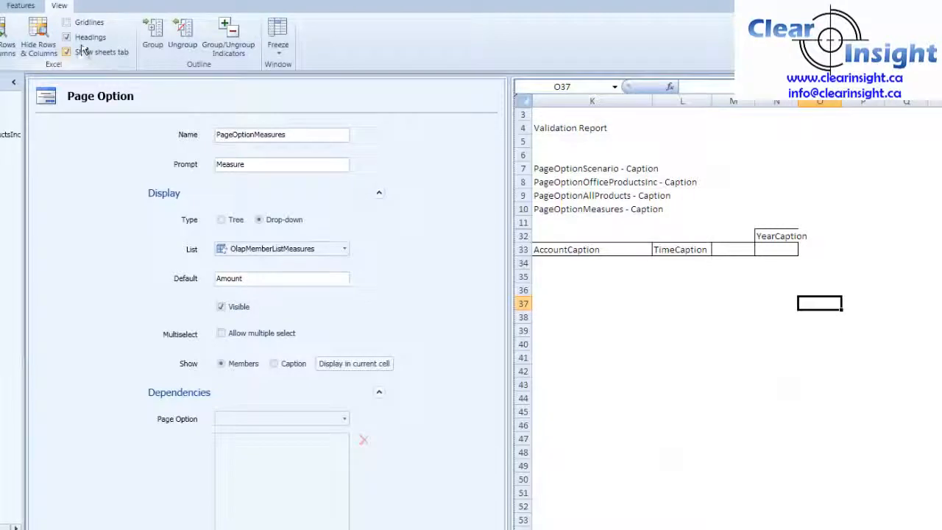
left_click(83, 39)
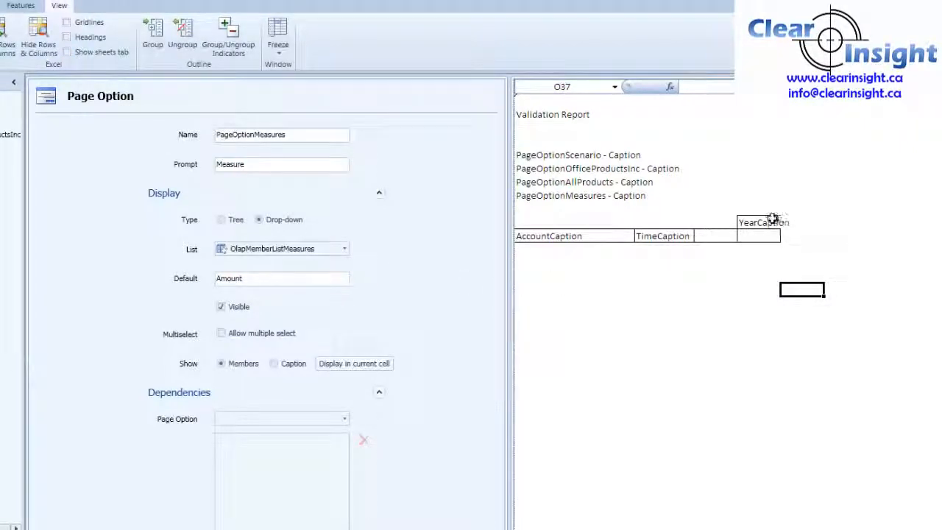
left_click(87, 39)
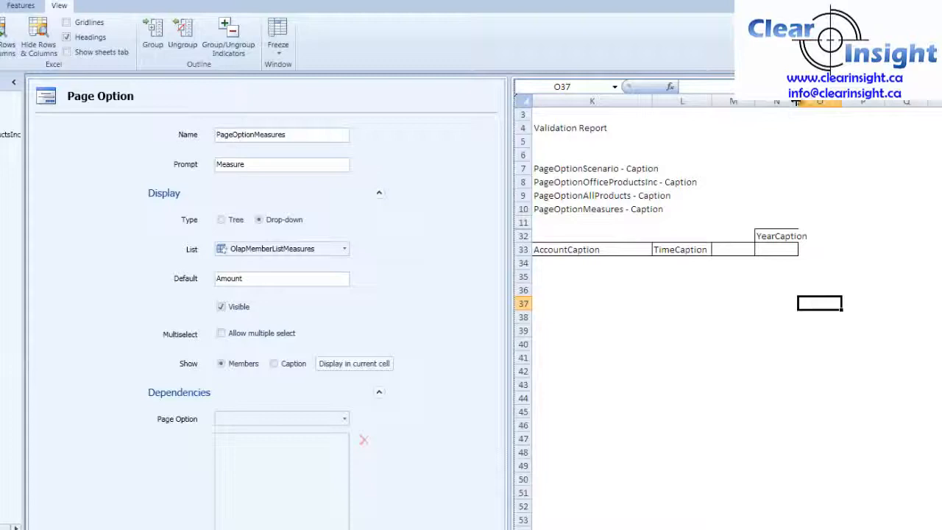
left_click_drag(798, 103, 809, 104)
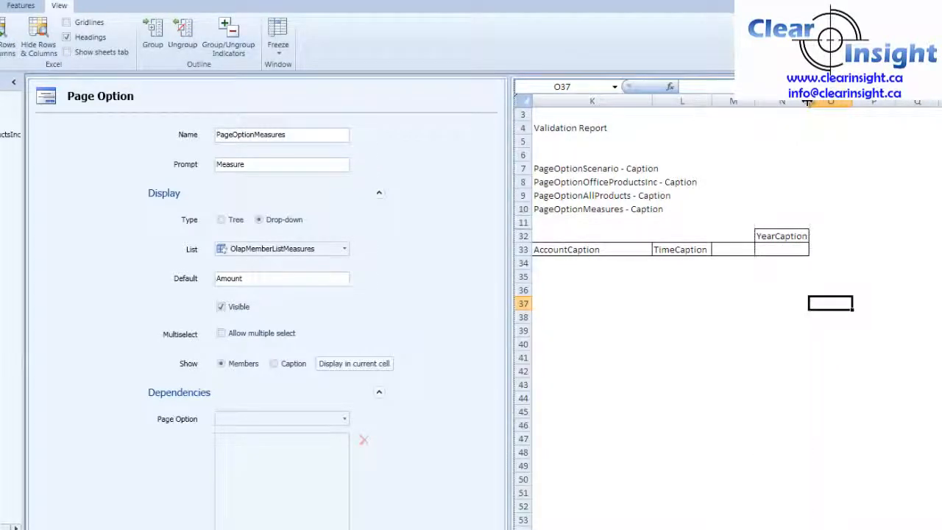
left_click(84, 39)
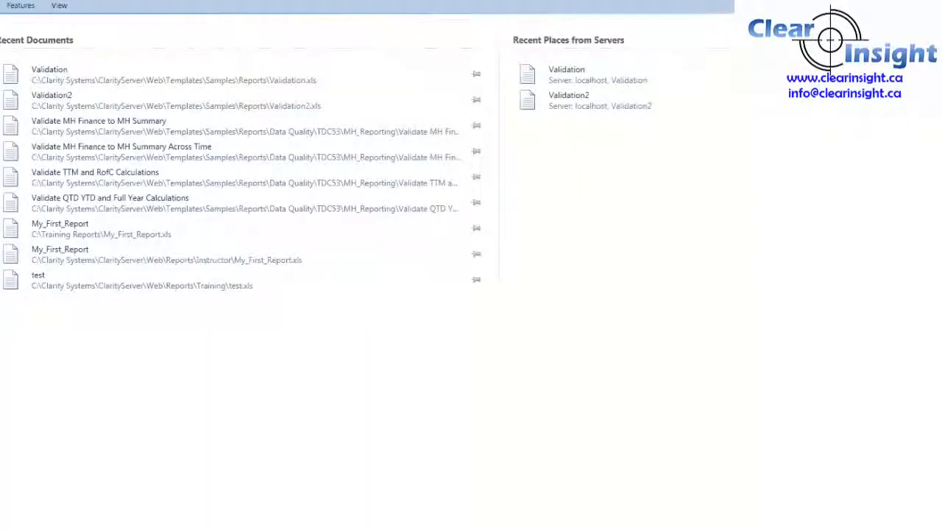
- Publish the Validation template, overwriting the existing server version, and confirm
left_click(592, 150)
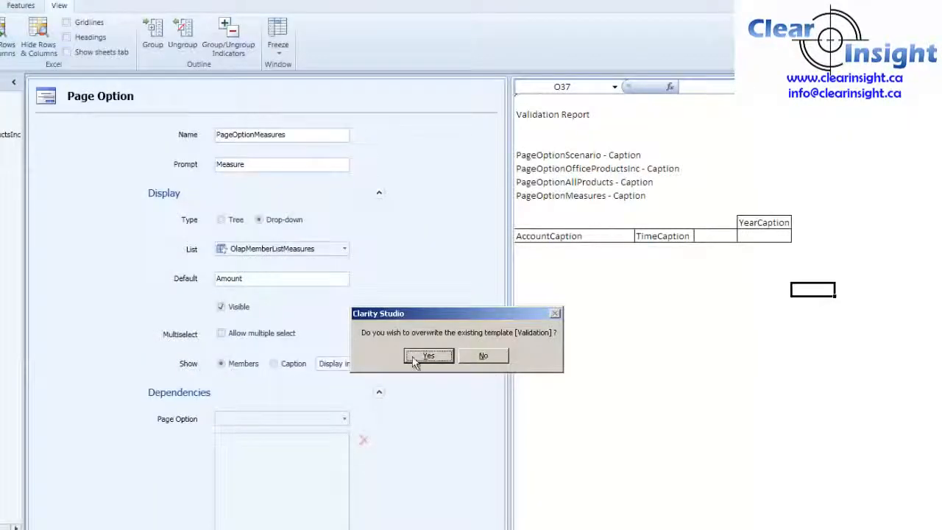
left_click(428, 355)
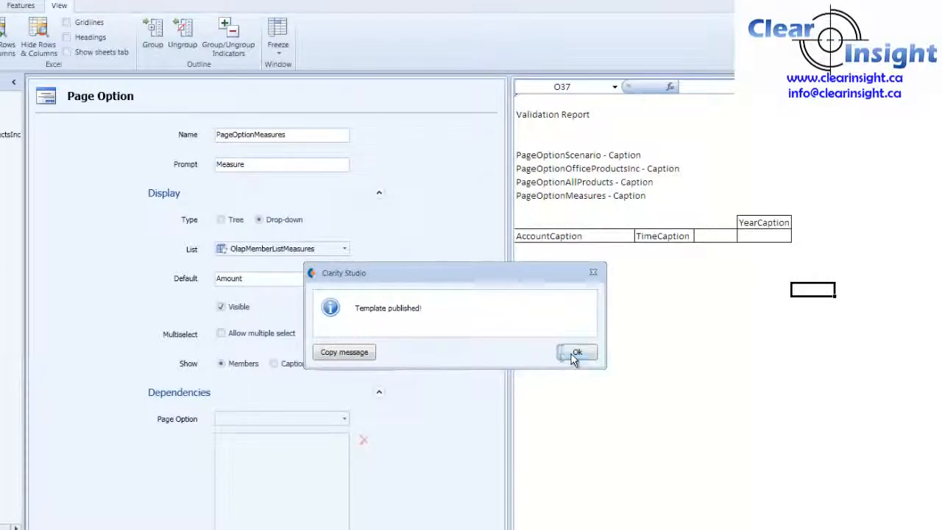
left_click(575, 358)
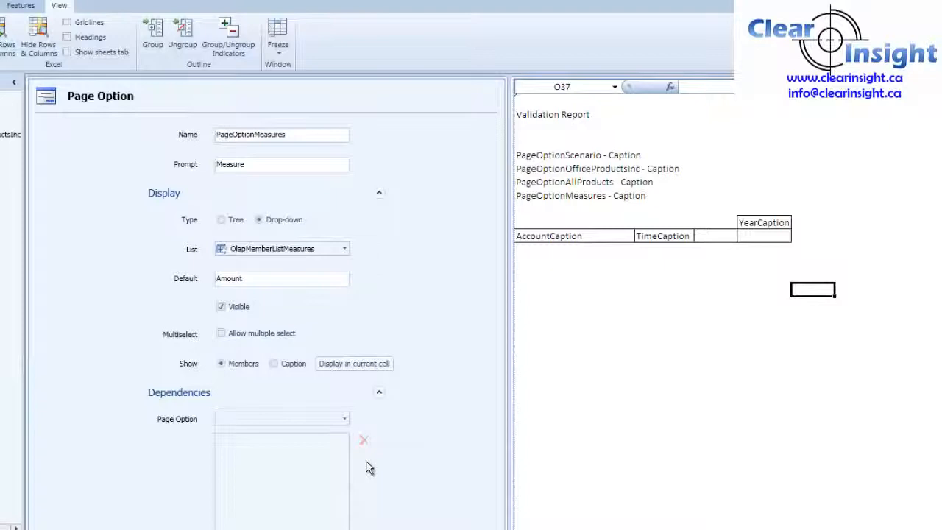
left_click(561, 263)
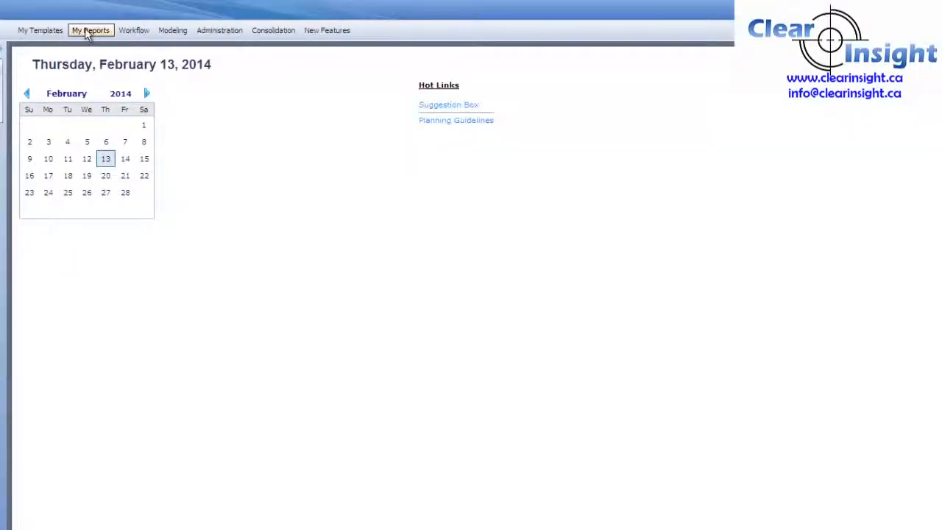
- Run the Validation report from My Reports with Account set to Net Income, showing Y2005 Q1 and Q2
left_click(90, 30)
left_click(111, 73)
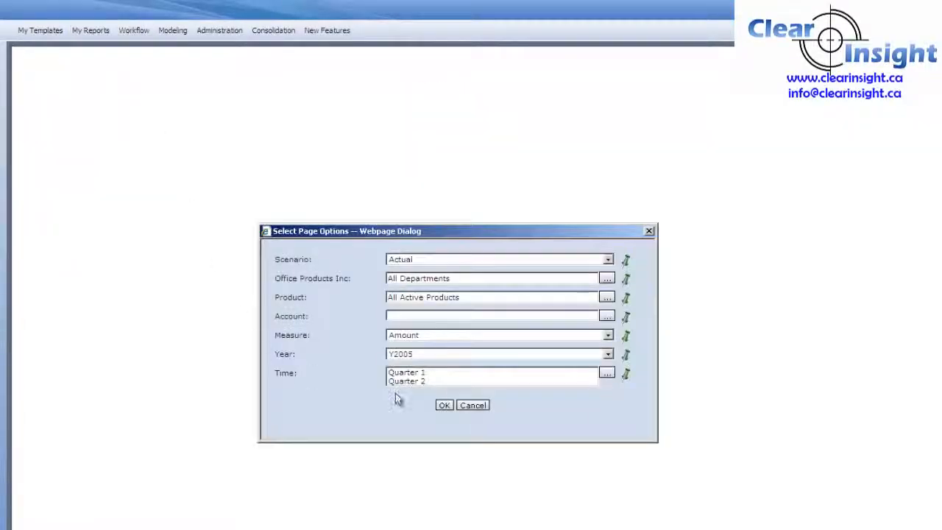
left_click(607, 316)
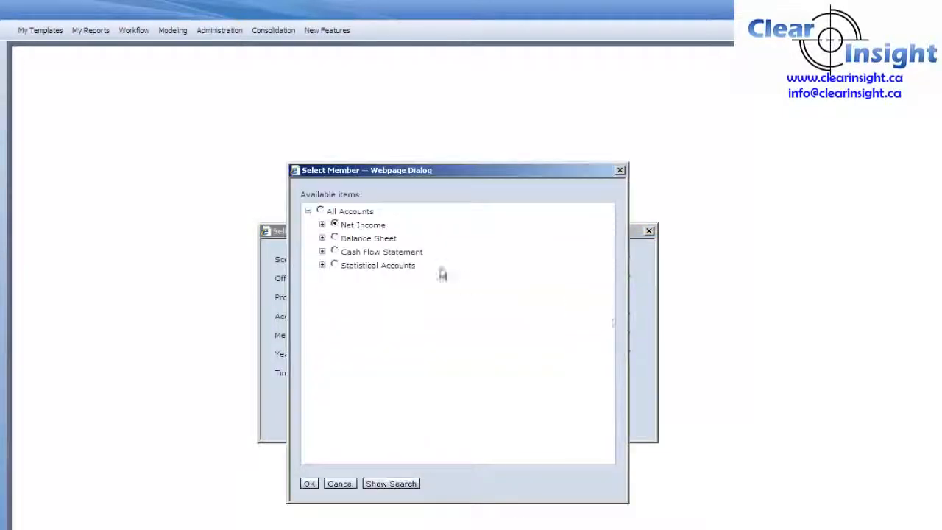
left_click(308, 484)
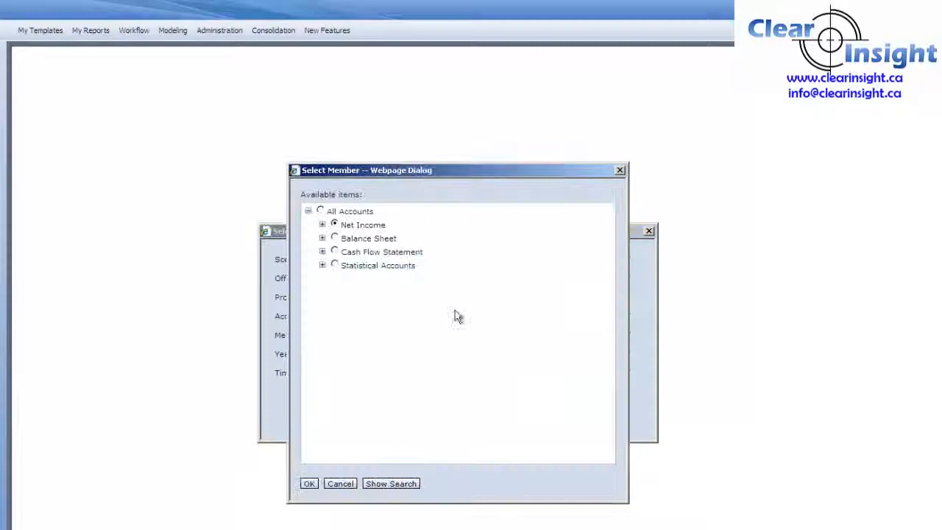
left_click(309, 483)
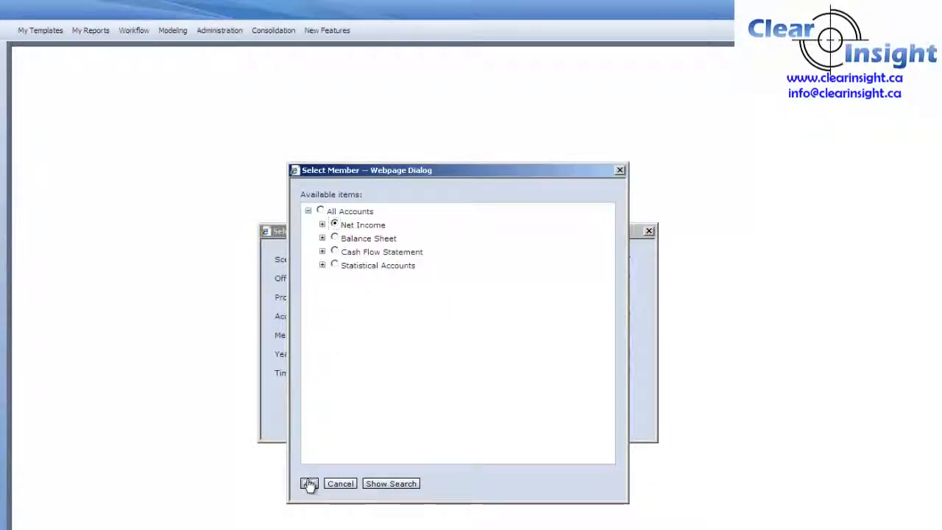
left_click(456, 403)
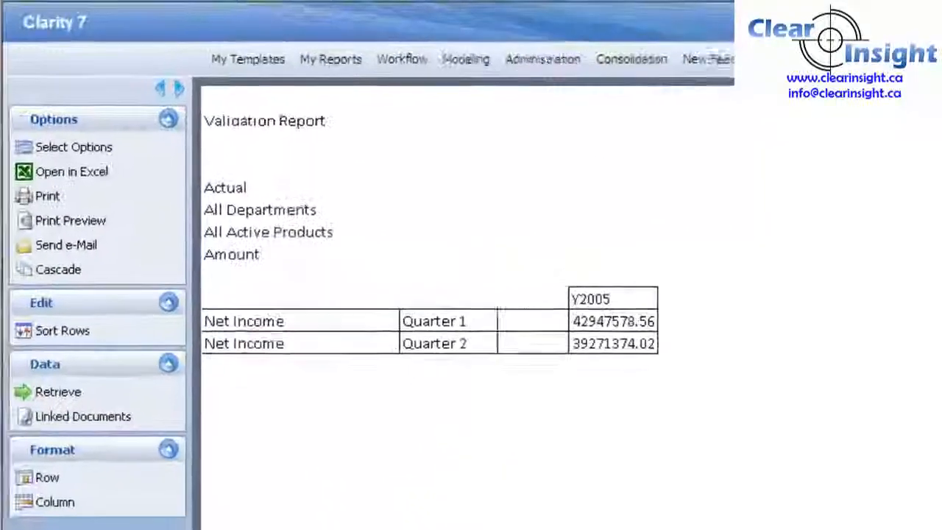